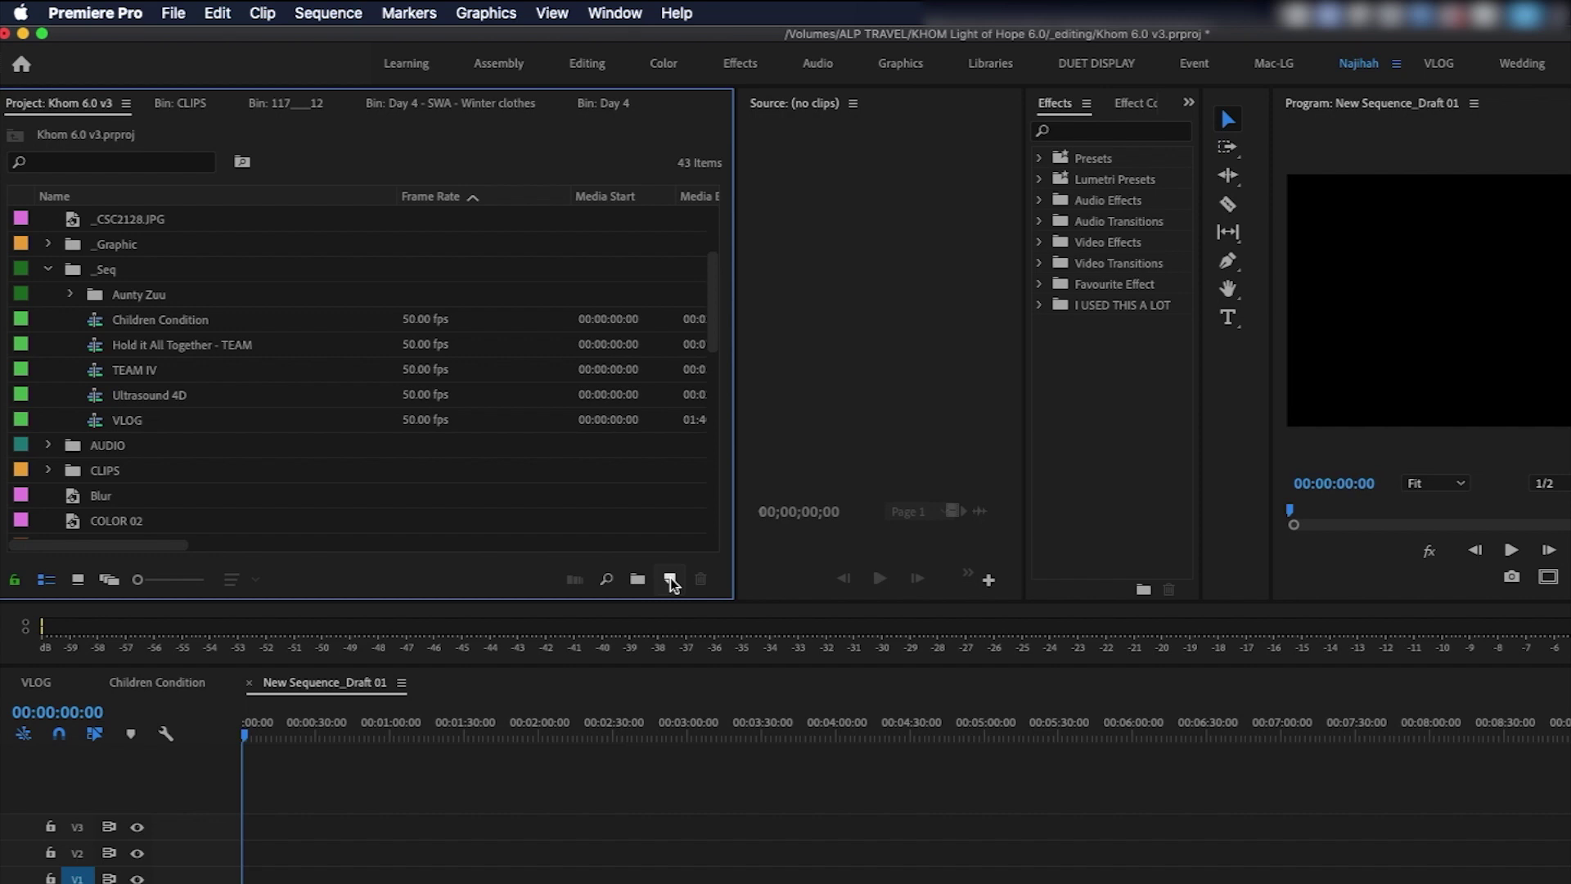
- Start and cancel a new shared project, then open and close the New Item list
{"action": "left_click", "coordinate": [670, 581]}
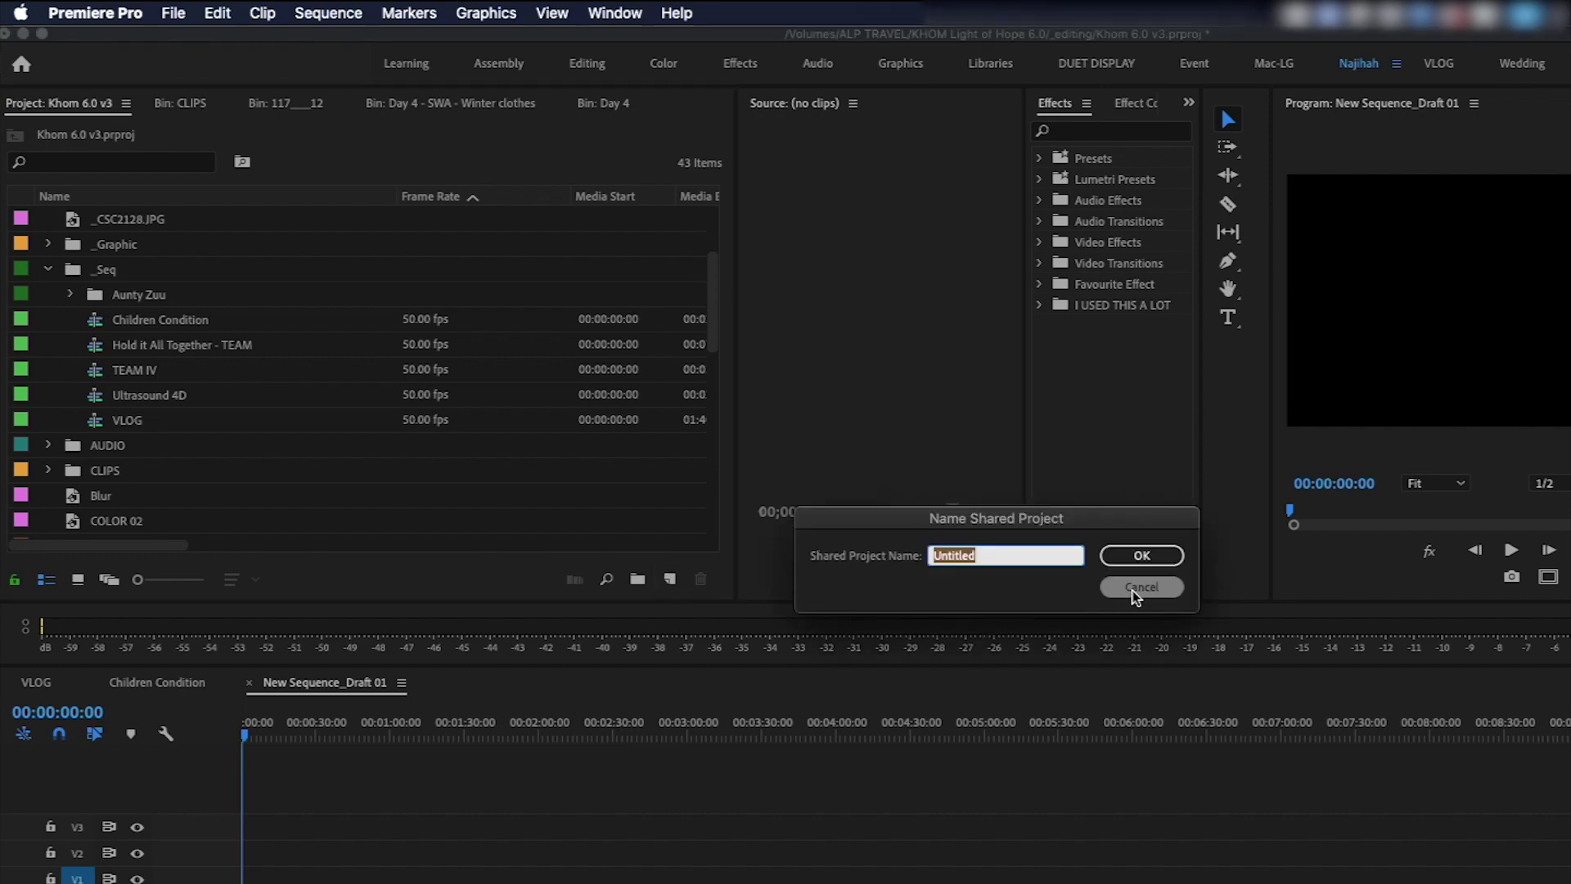
{"action": "left_click", "coordinate": [1139, 586]}
{"action": "left_click", "coordinate": [668, 580]}
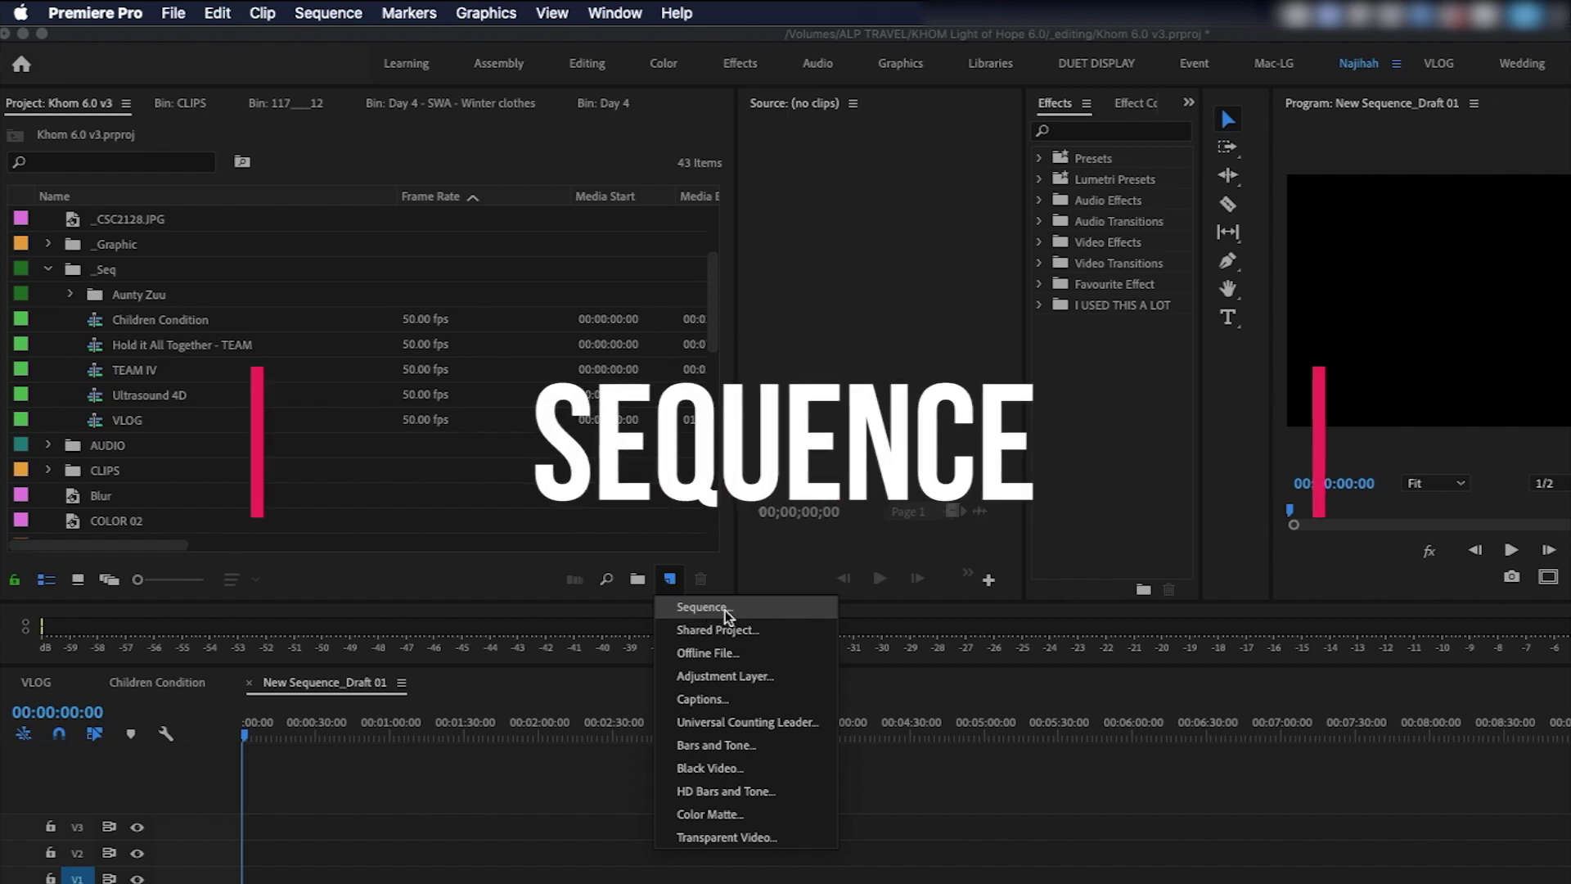
{"action": "left_click", "coordinate": [316, 222]}
{"action": "scroll", "coordinate": [316, 222], "scroll_direction": "down", "scroll_amount": 1}
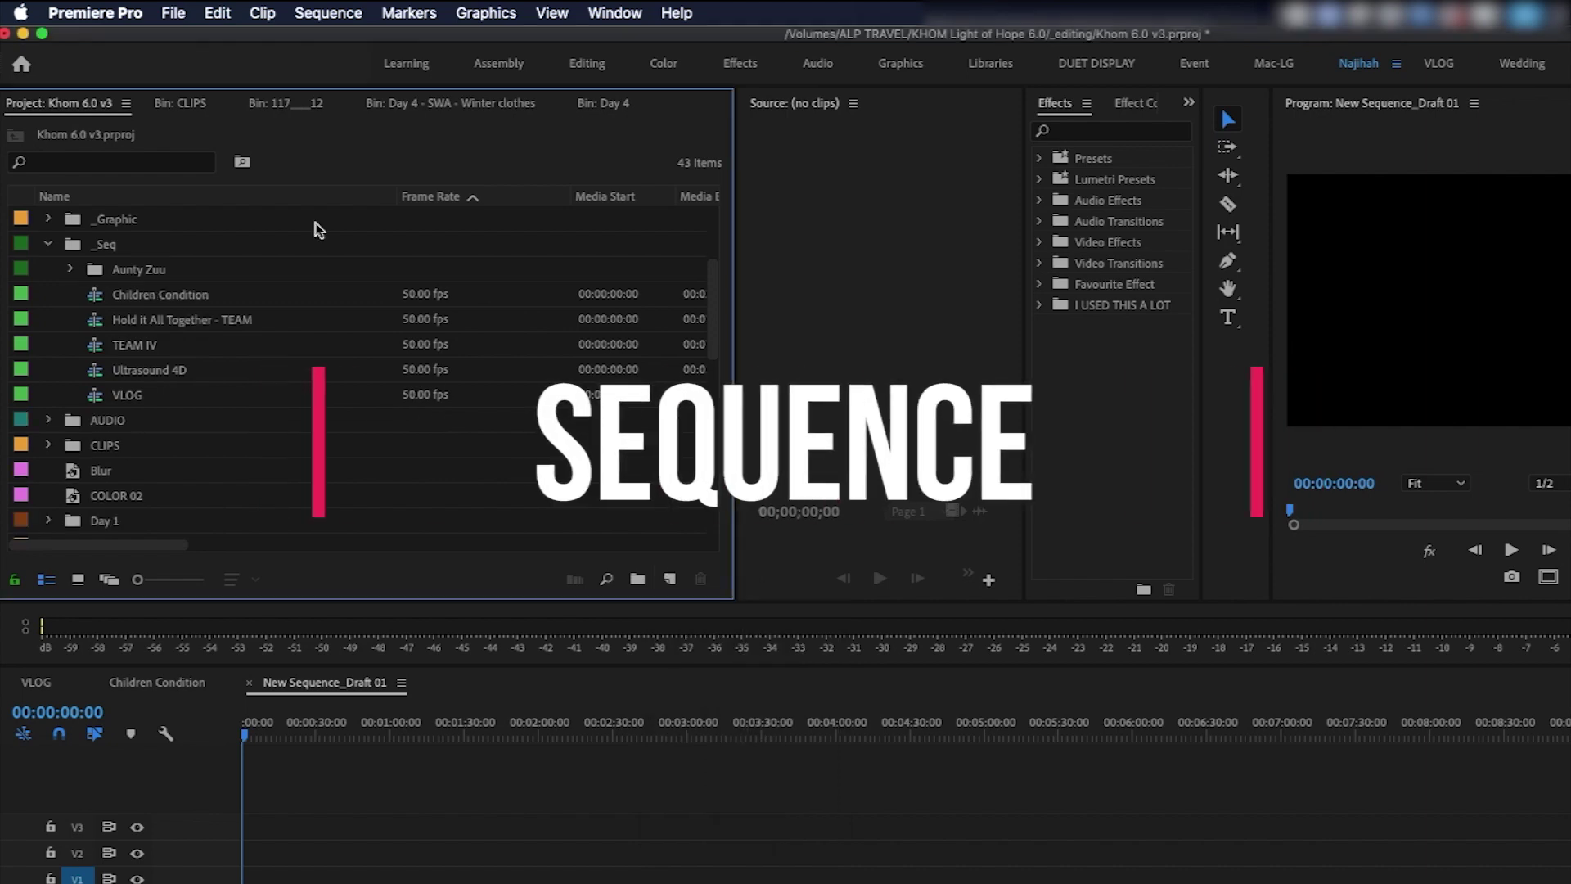
- Browse the File > New options, then reopen the New Item list and choose Sequence
{"action": "left_click", "coordinate": [166, 18]}
{"action": "mouse_move", "coordinate": [200, 38]}
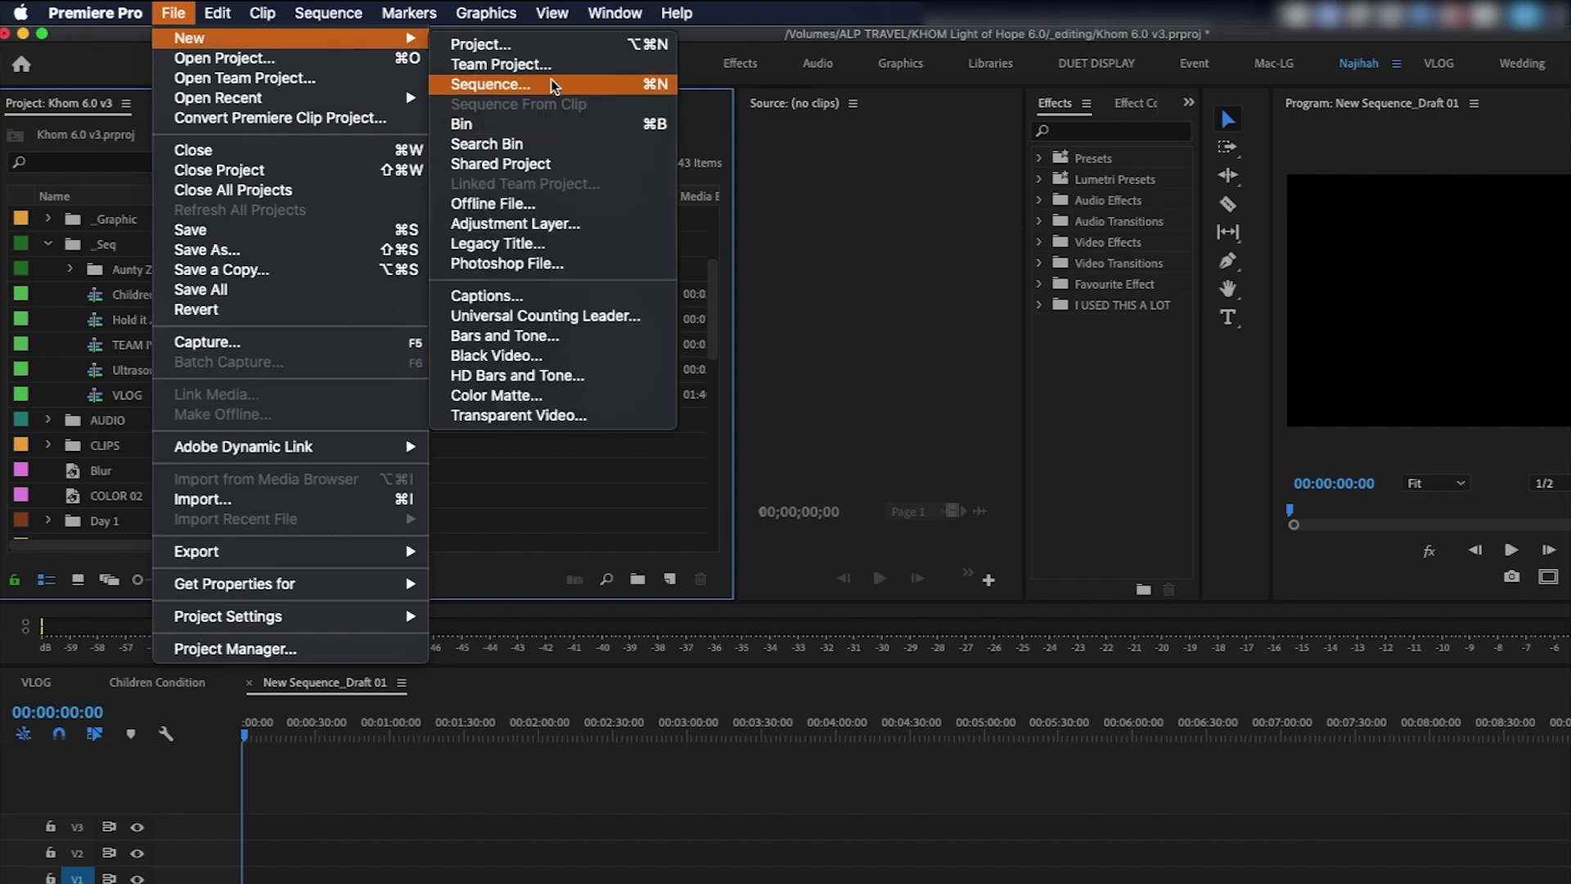
{"action": "left_click", "coordinate": [742, 477]}
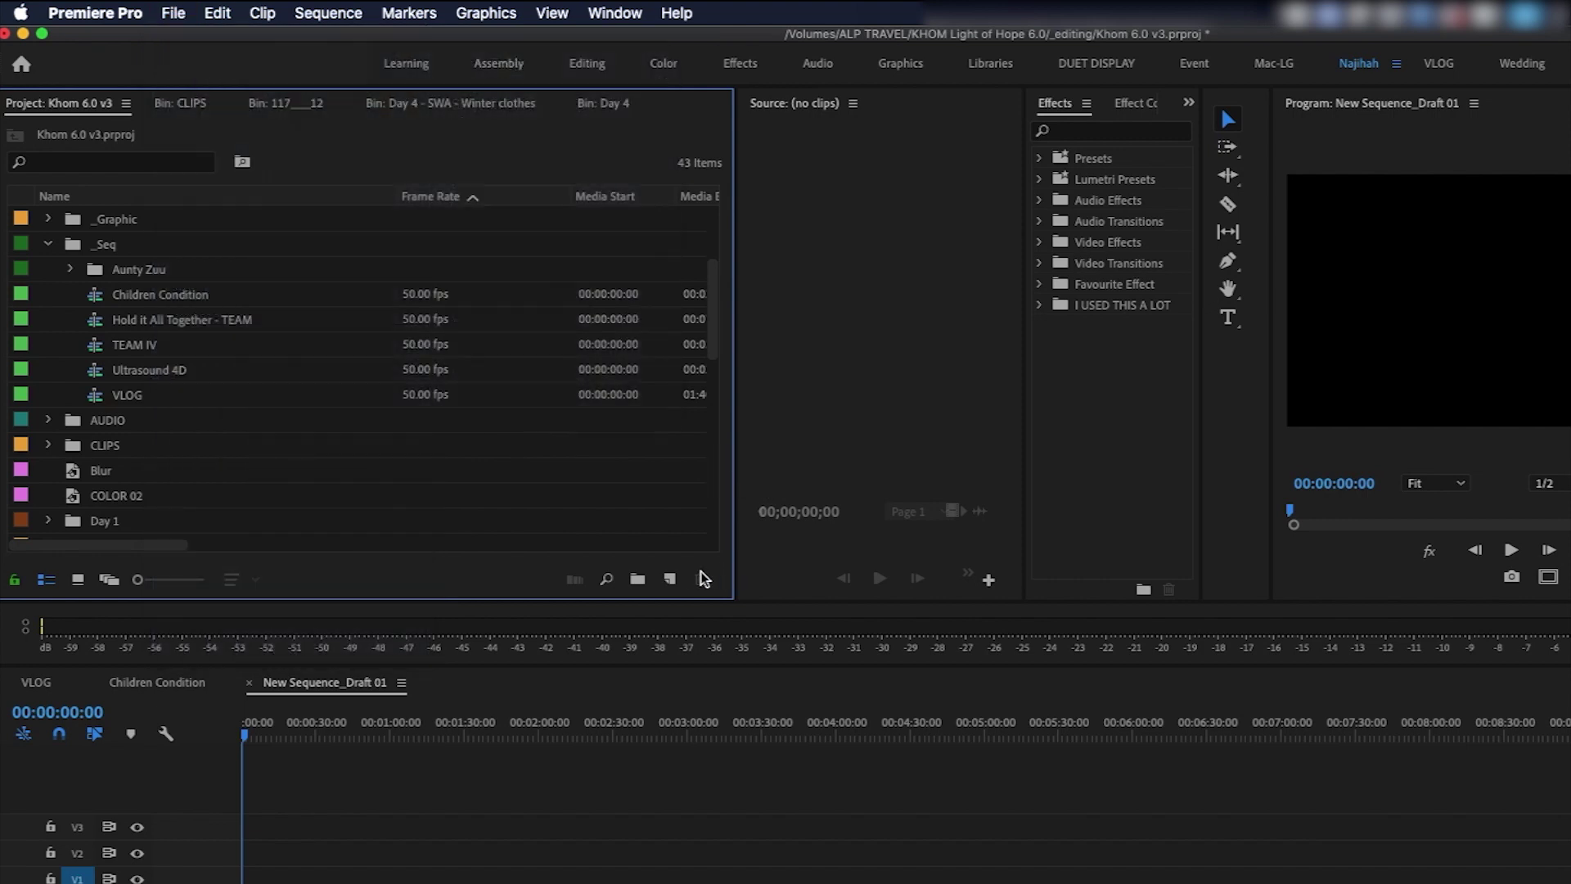
{"action": "left_click", "coordinate": [672, 579]}
{"action": "left_click", "coordinate": [727, 609]}
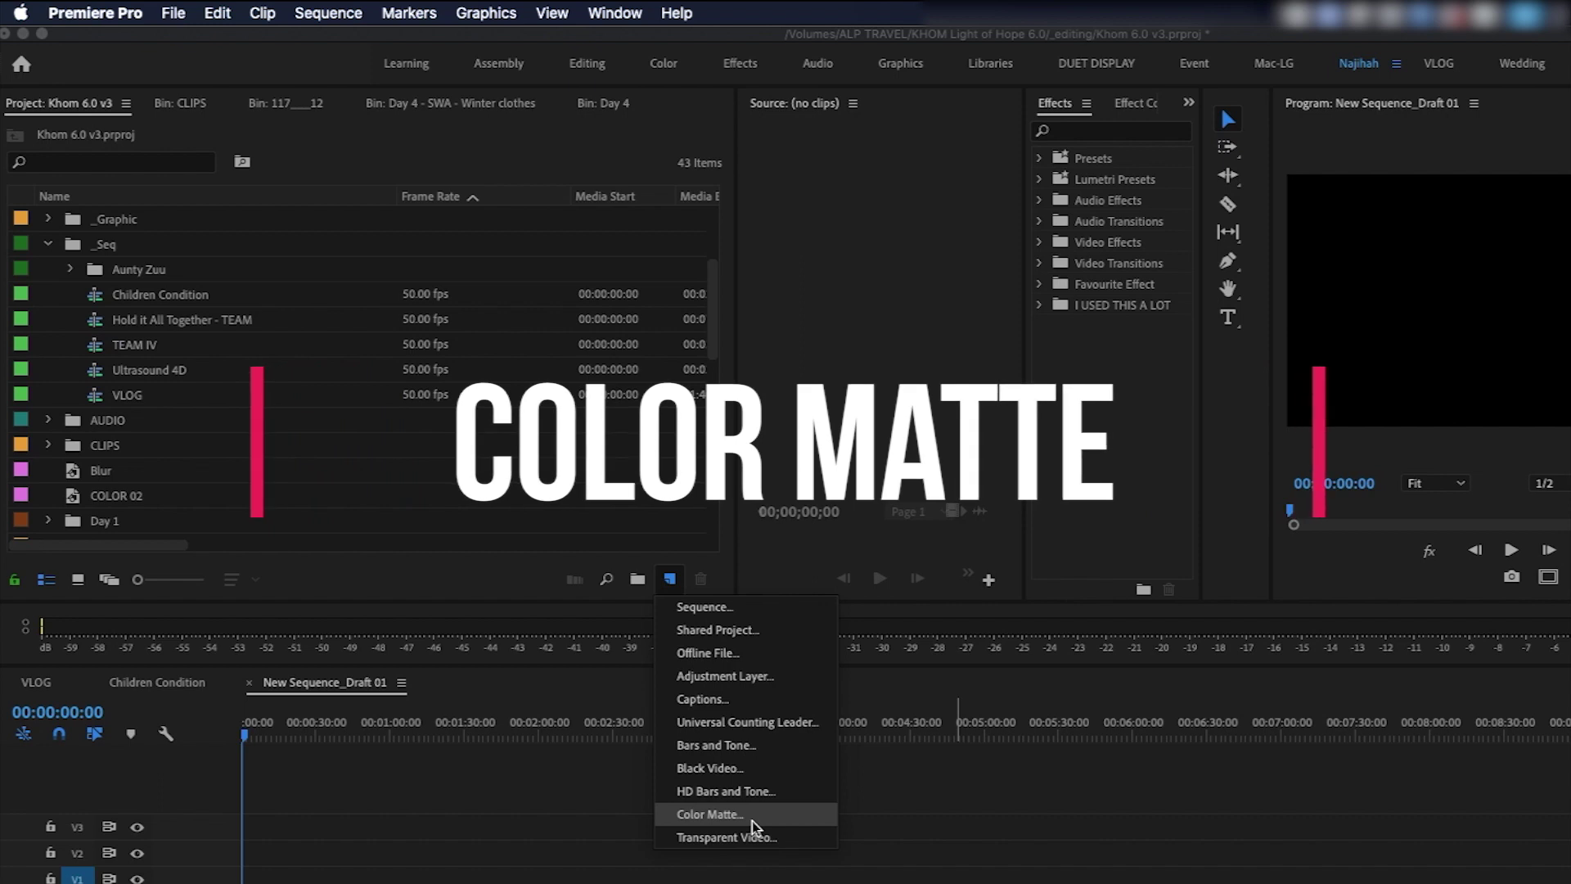
- Create a new Color Matte and accept the 1920×1080 settings
{"action": "left_click", "coordinate": [841, 631]}
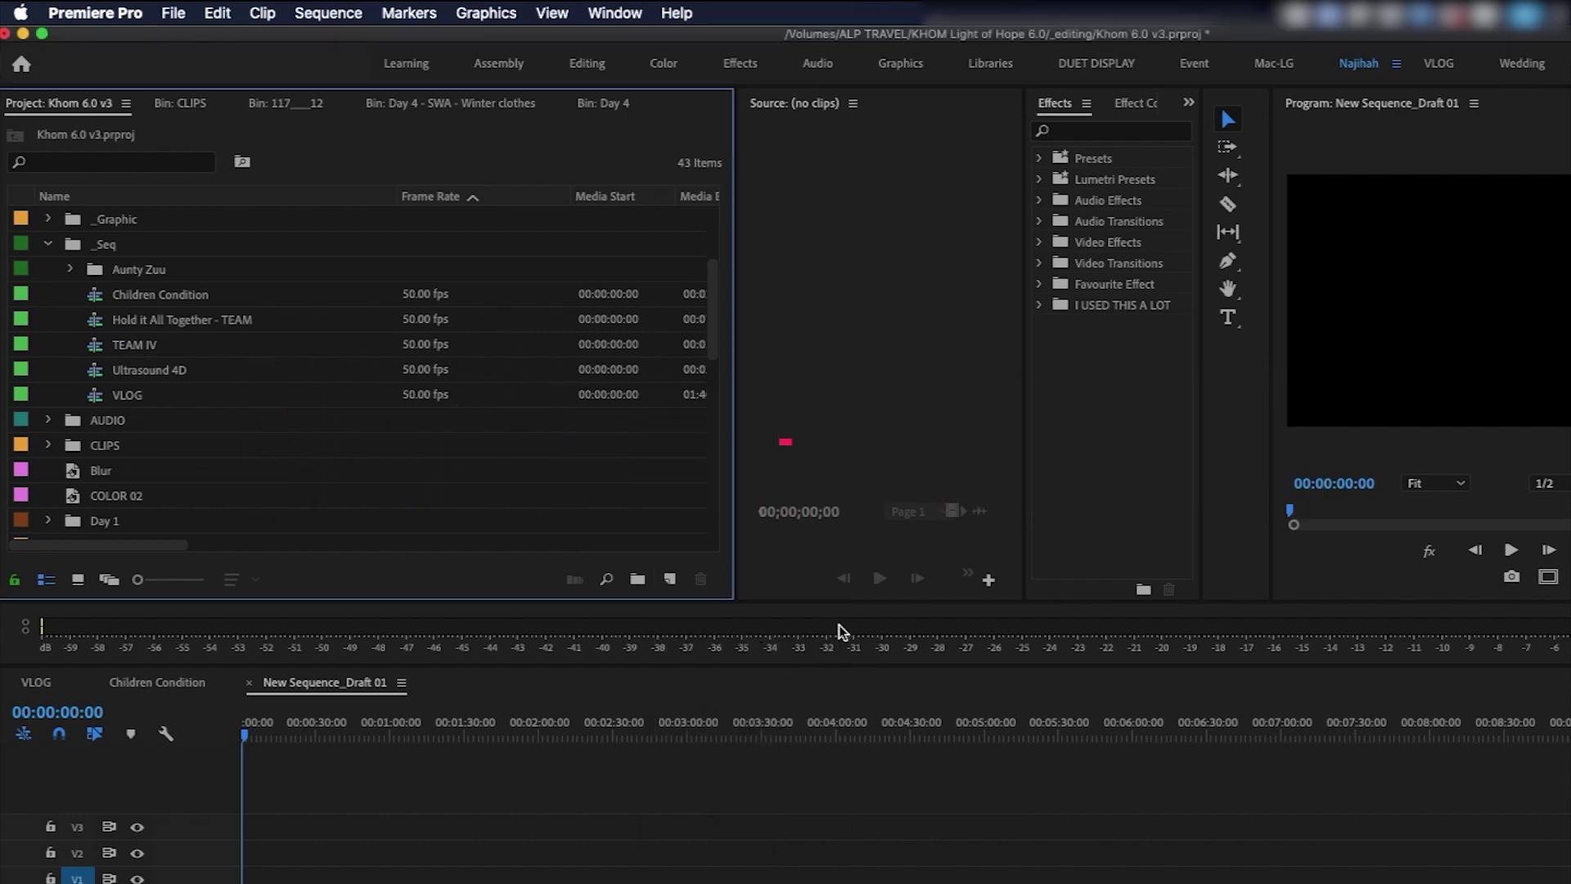
{"action": "left_click", "coordinate": [670, 579]}
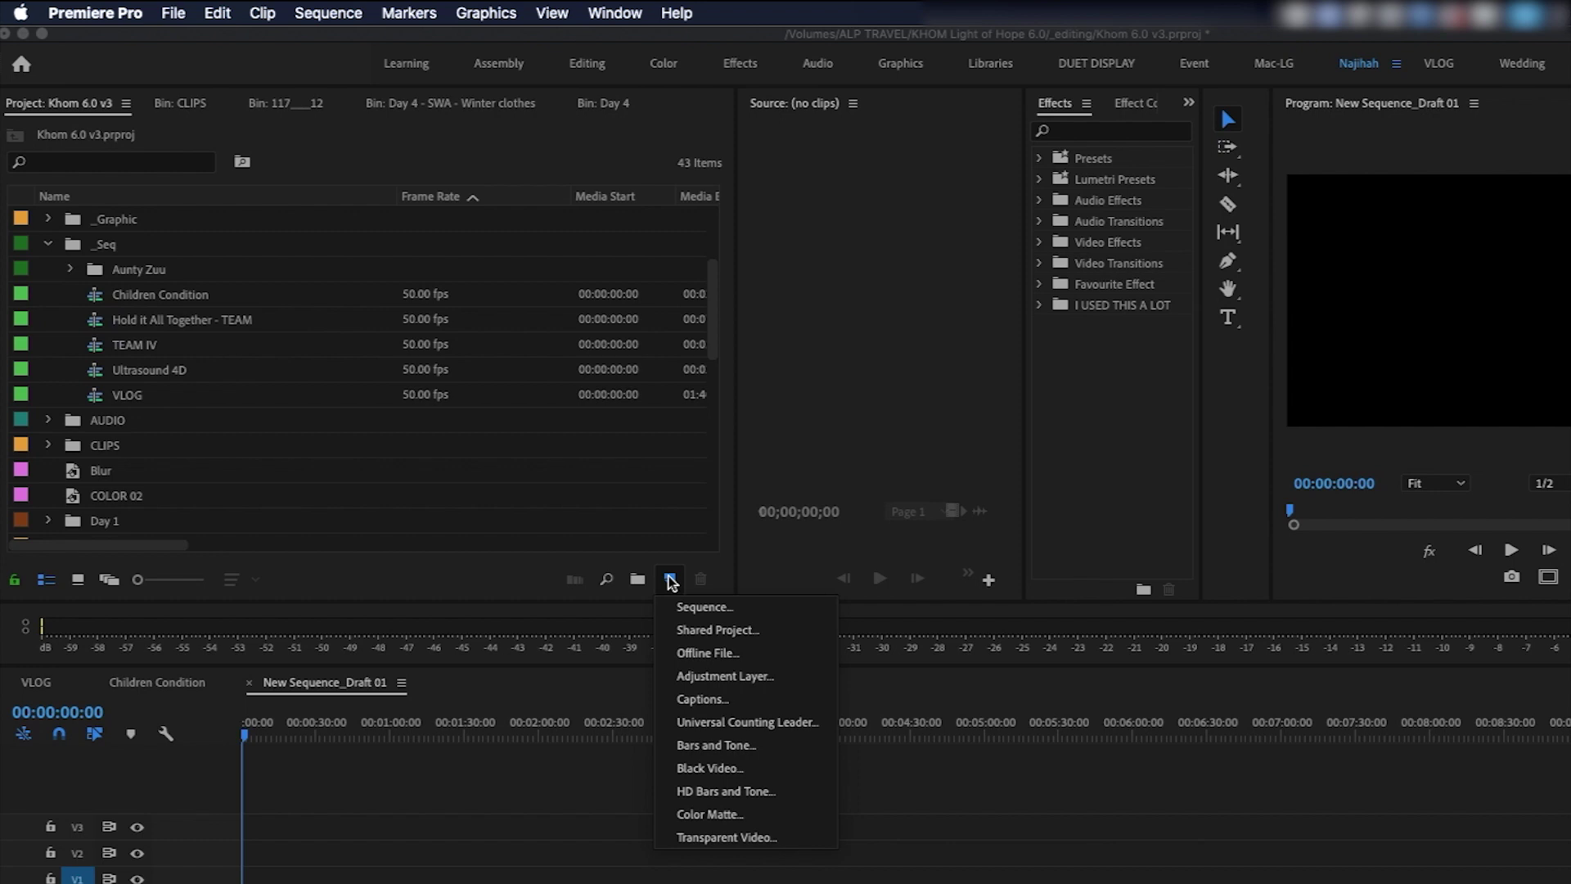
{"action": "left_click", "coordinate": [671, 581]}
{"action": "left_click", "coordinate": [670, 579]}
{"action": "left_click", "coordinate": [720, 814]}
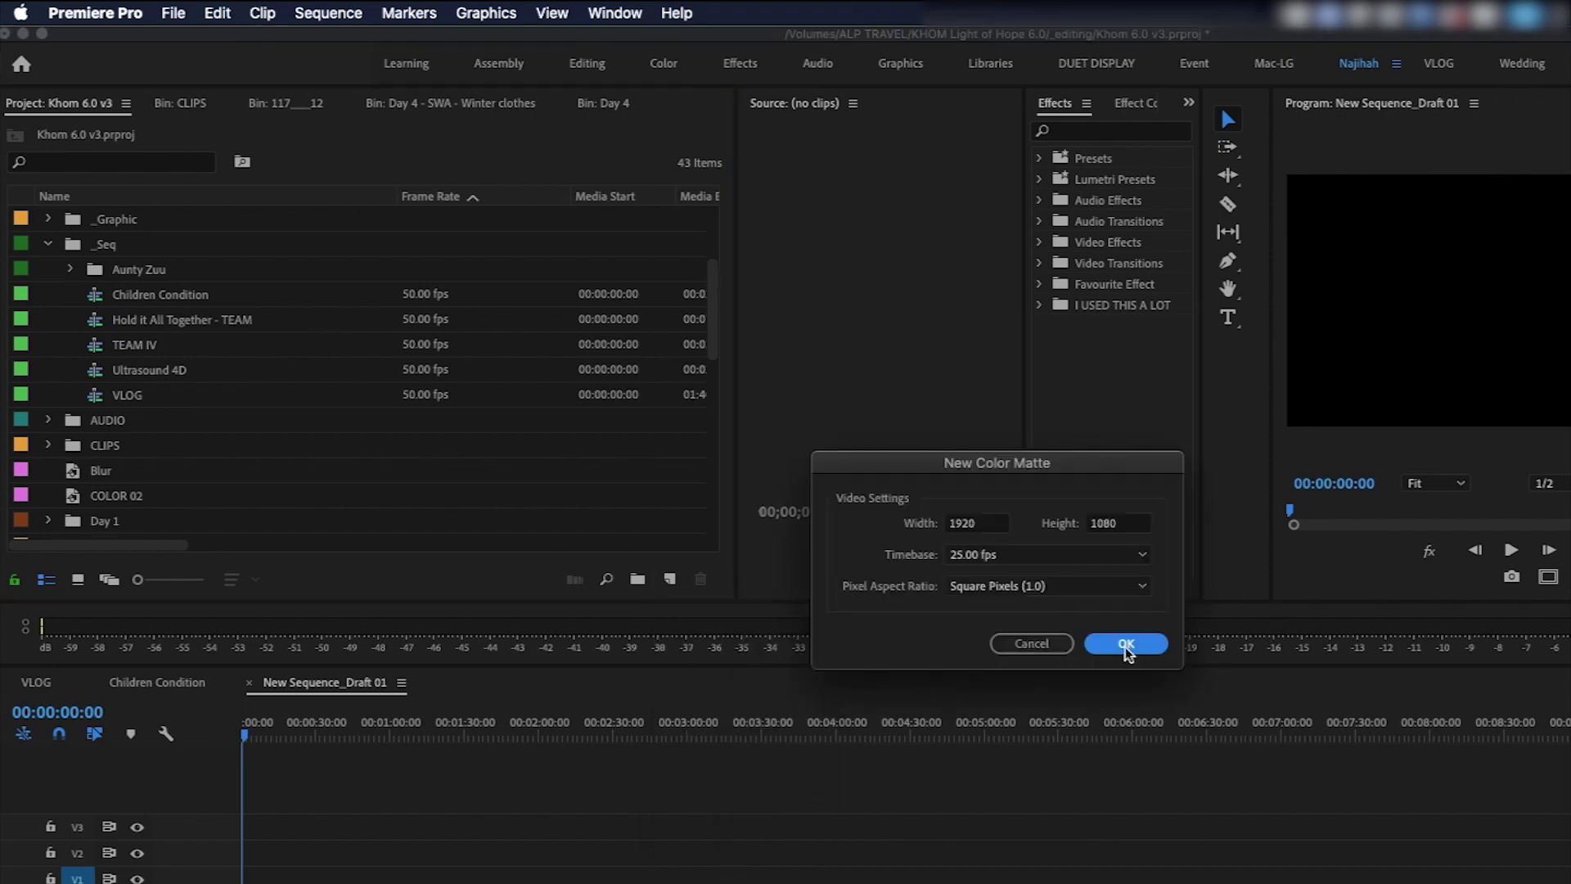
{"action": "left_click", "coordinate": [1125, 646]}
- Make the matte white (FFFFFF) and name it 'White bg'
{"action": "left_click_drag", "start_coordinate": [99, 335], "coordinate": [5, 489]}
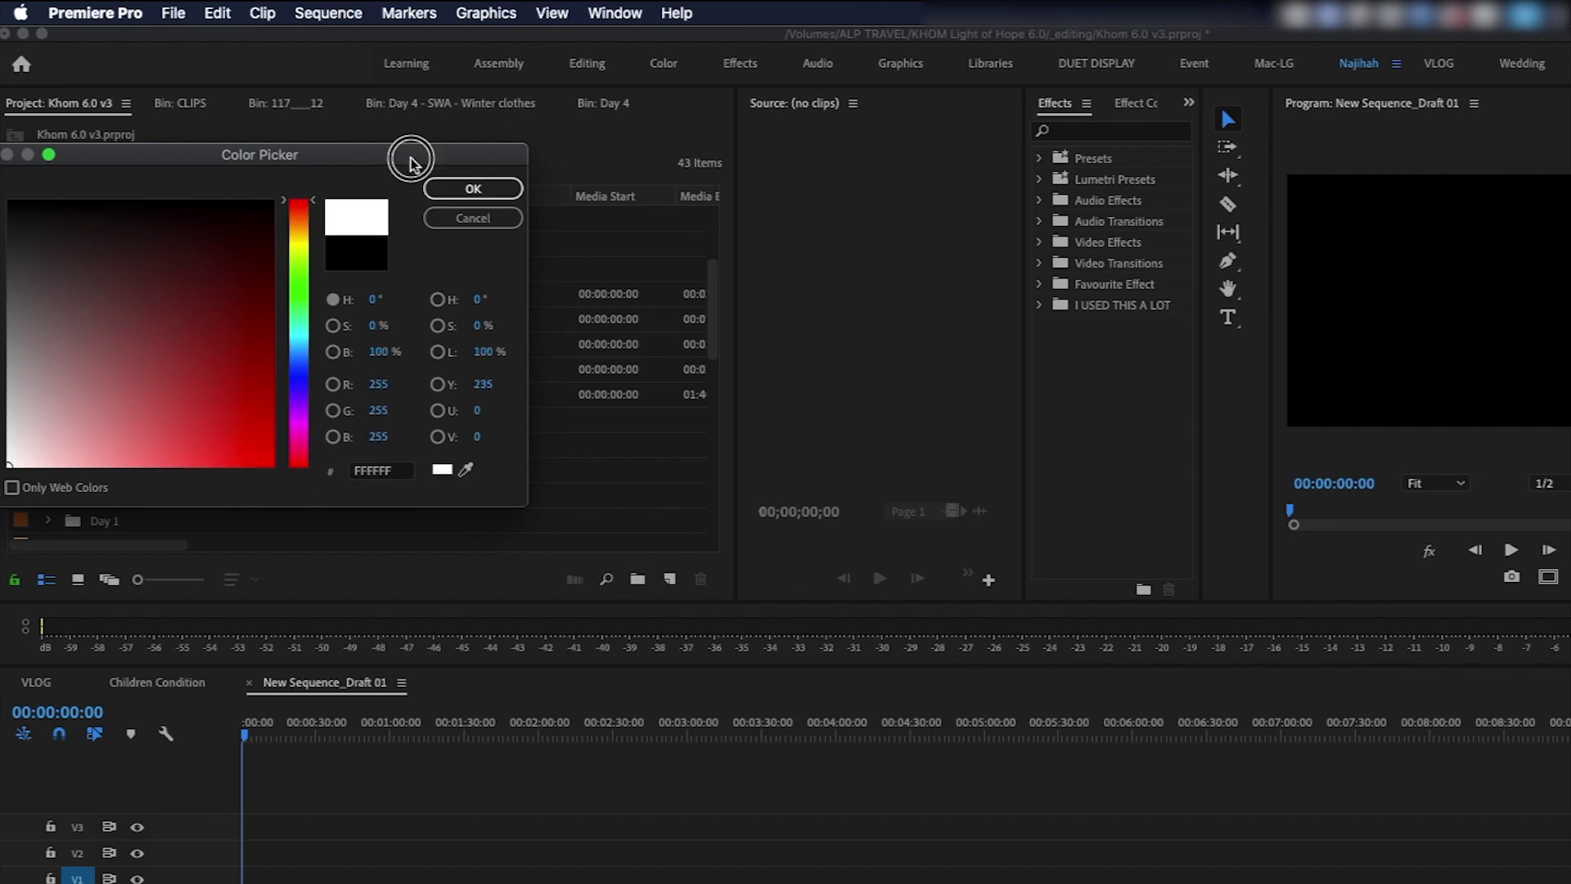
{"action": "left_click_drag", "start_coordinate": [406, 155], "coordinate": [510, 215]}
{"action": "left_click", "coordinate": [577, 249]}
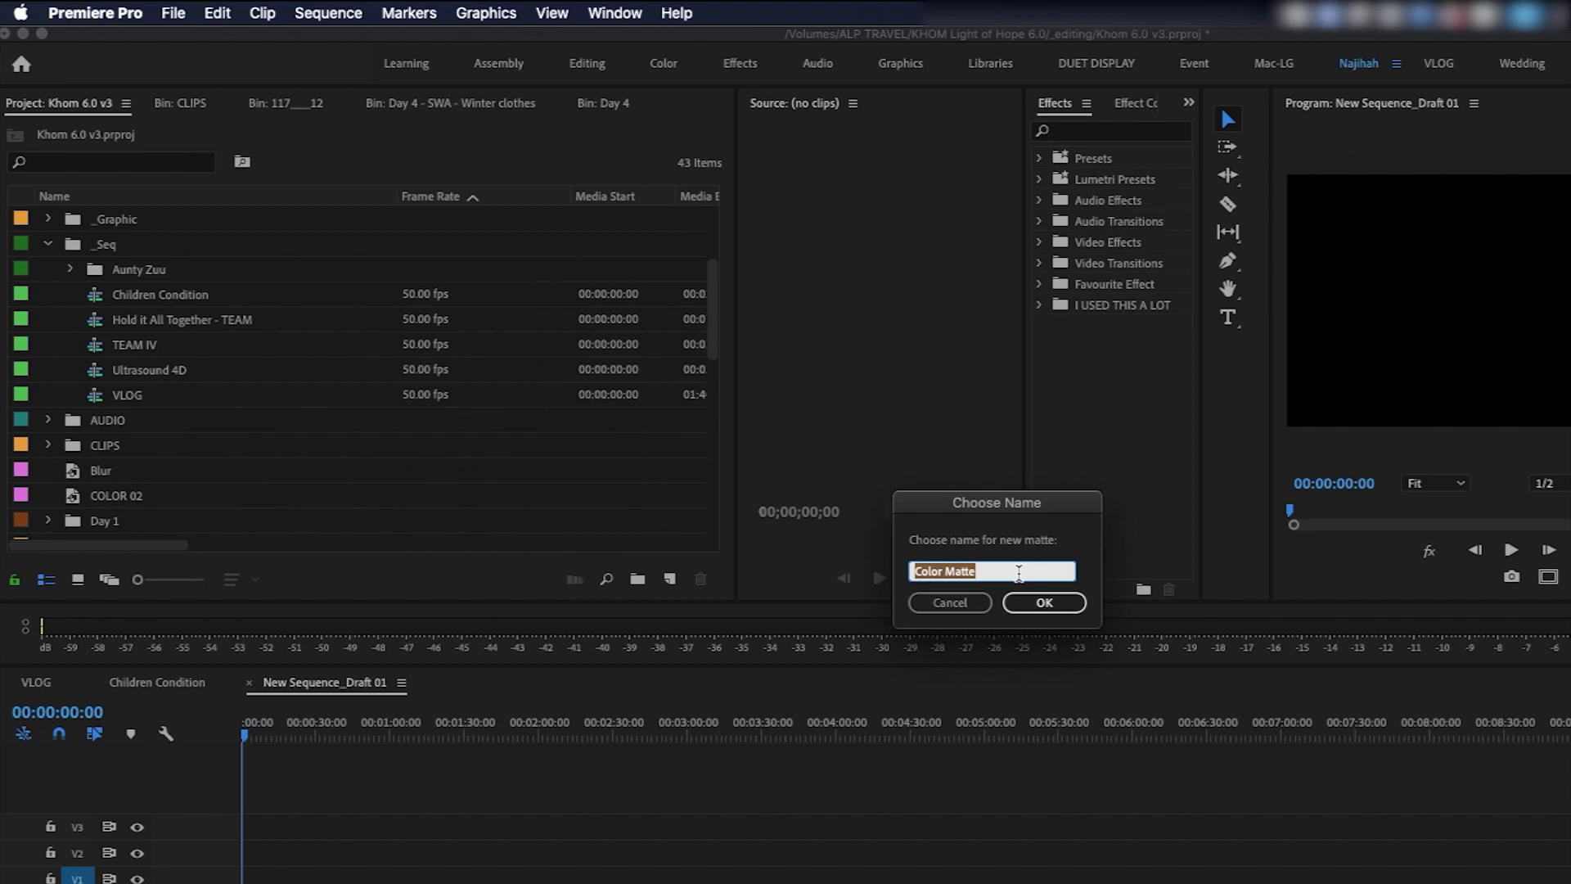
{"action": "type", "text": "White bg"}
{"action": "key", "text": "Return"}
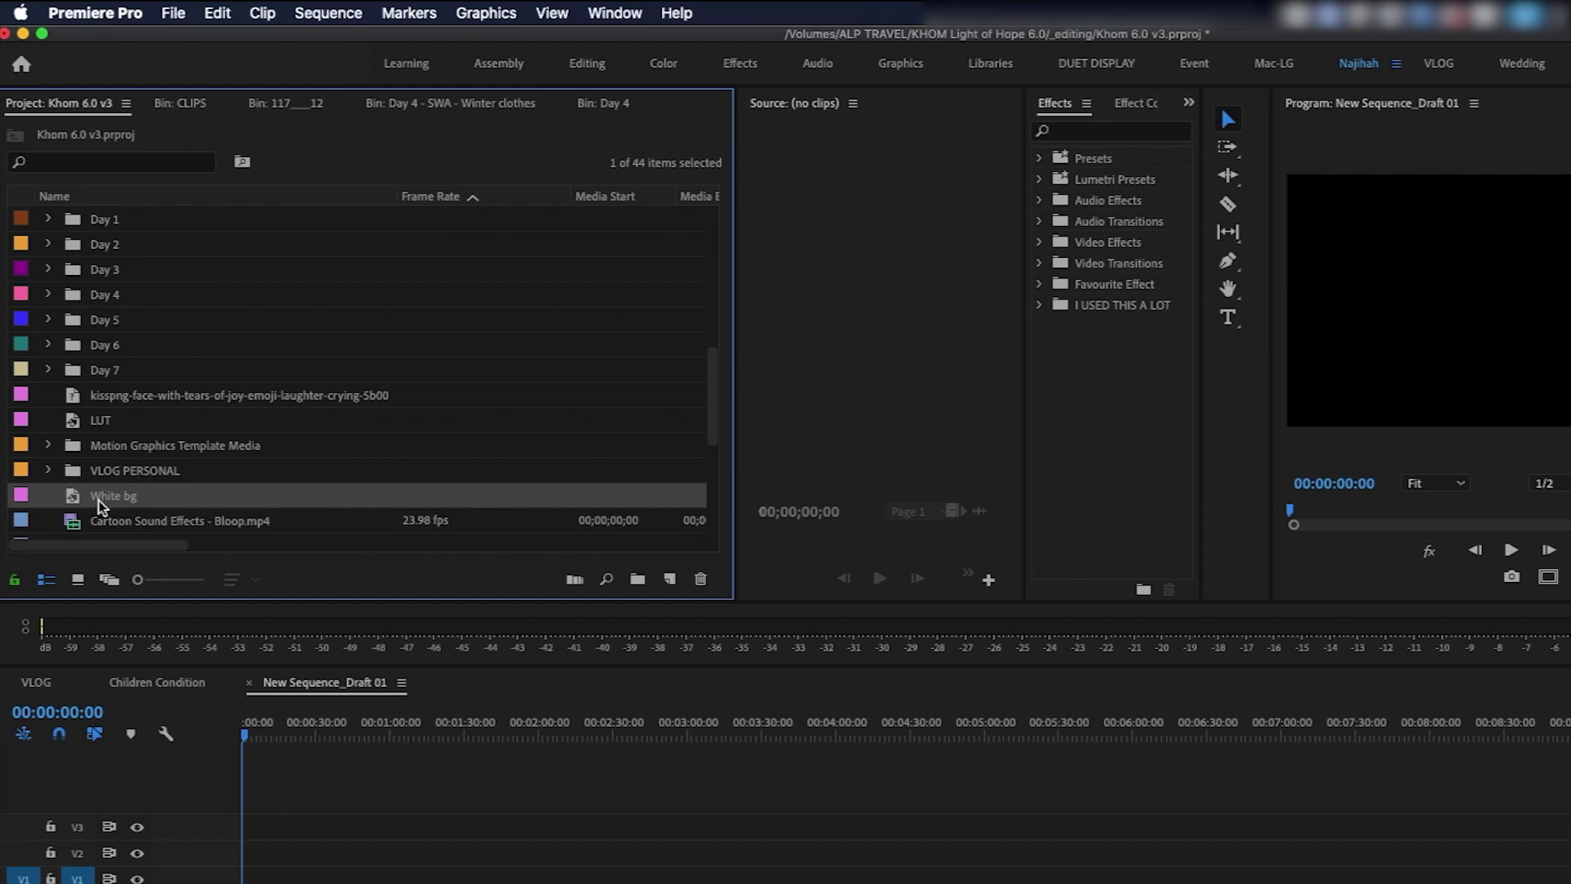
- Put White bg on V1 of New_Sequence_Draft 01 and park the playhead on it
{"action": "left_click_drag", "start_coordinate": [75, 502], "coordinate": [566, 873]}
{"action": "left_click", "coordinate": [586, 725]}
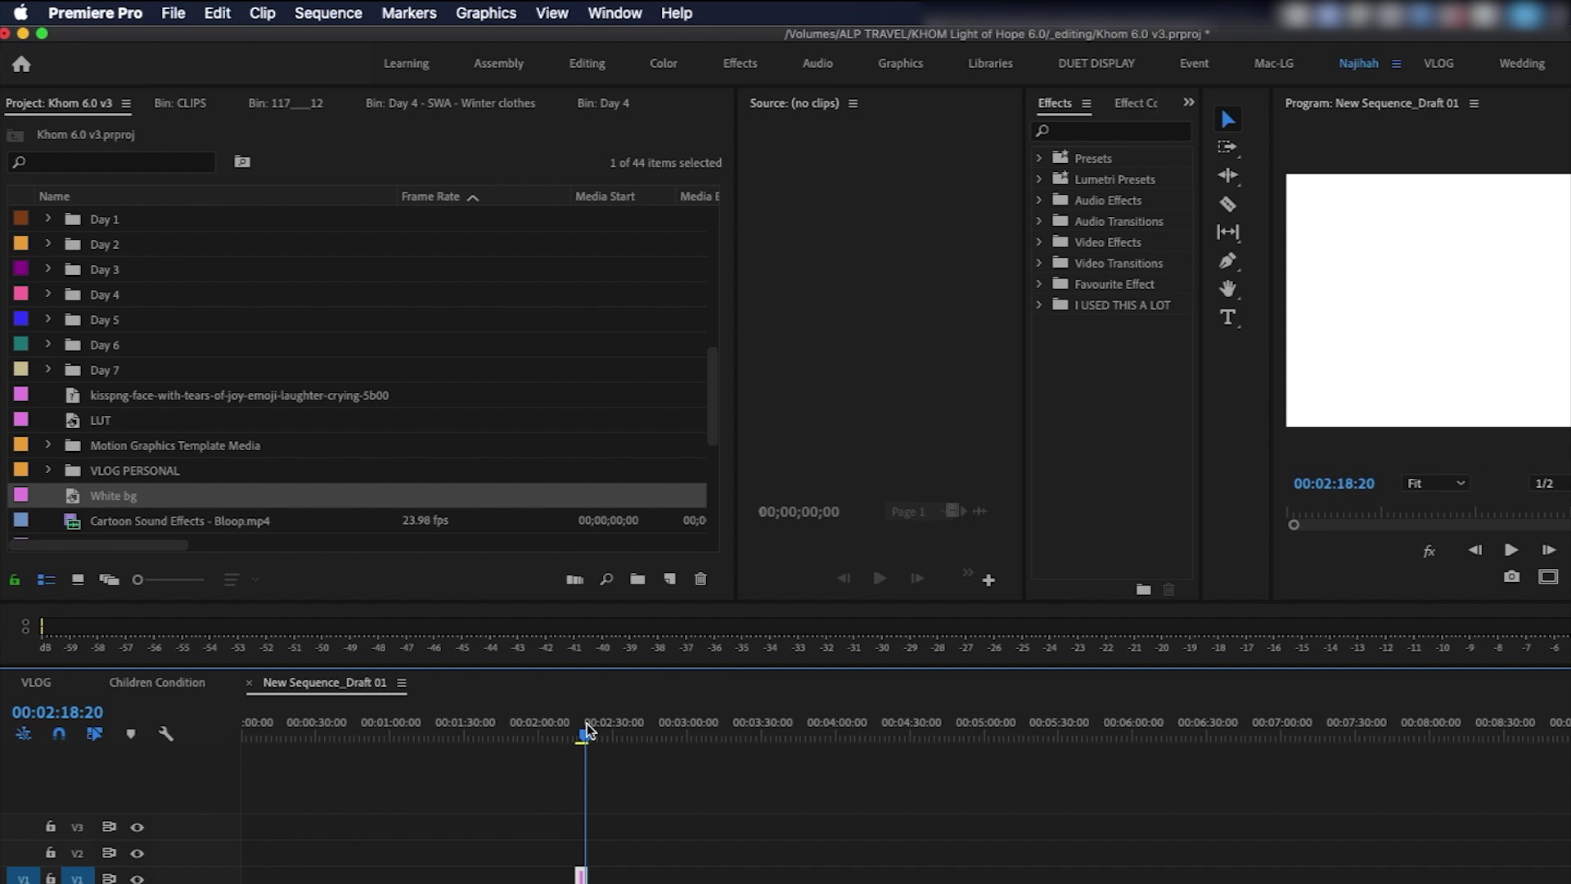
{"action": "scroll", "coordinate": [587, 724], "scroll_direction": "right", "scroll_amount": 1}
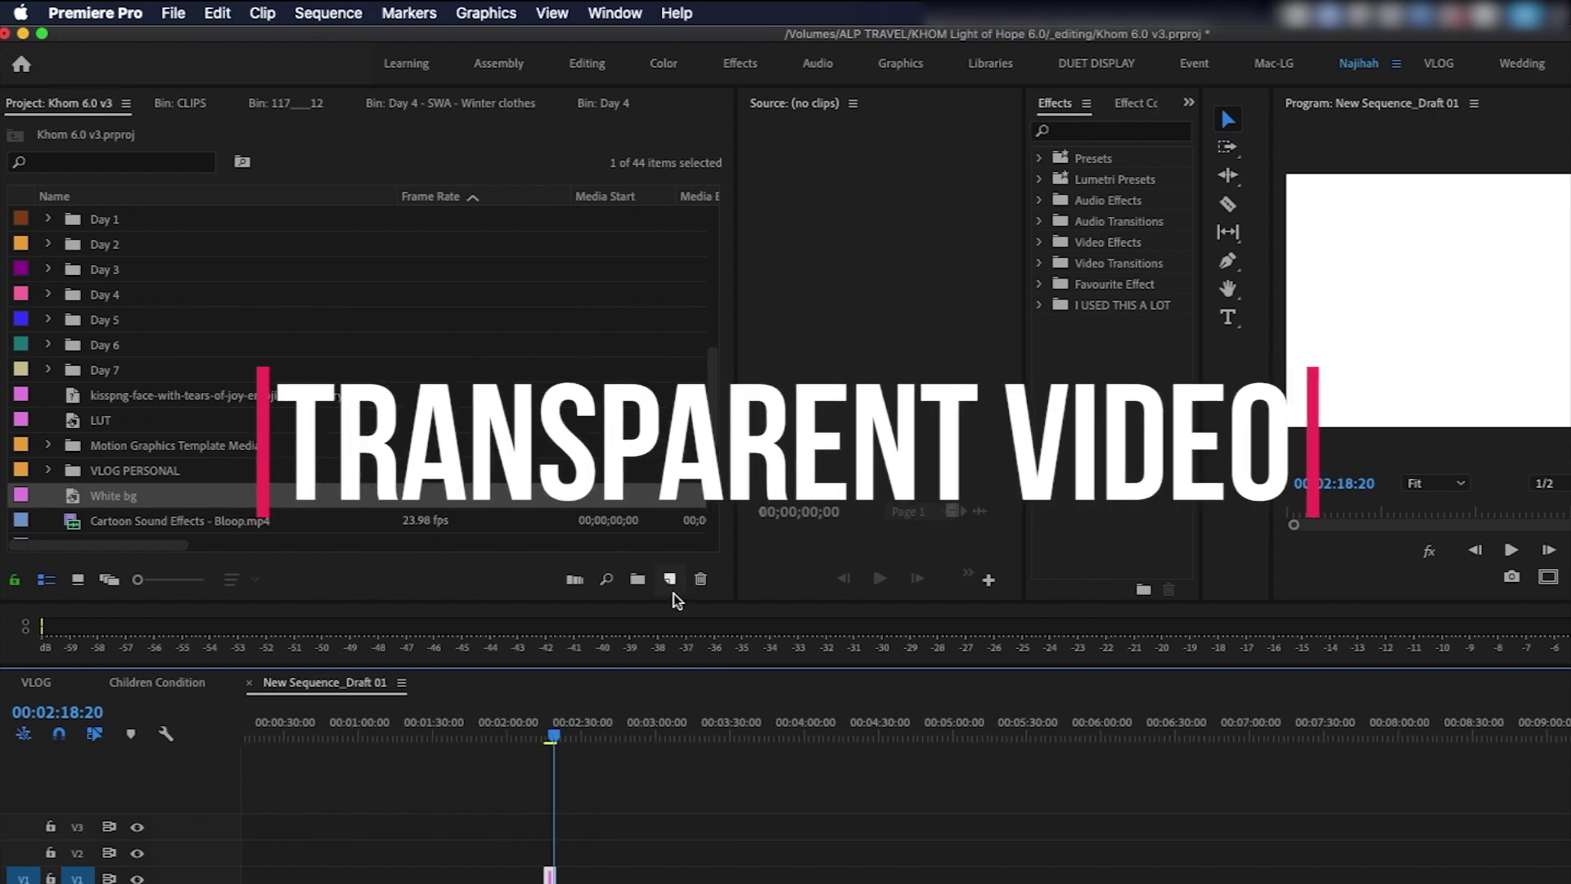
{"action": "left_click", "coordinate": [669, 579]}
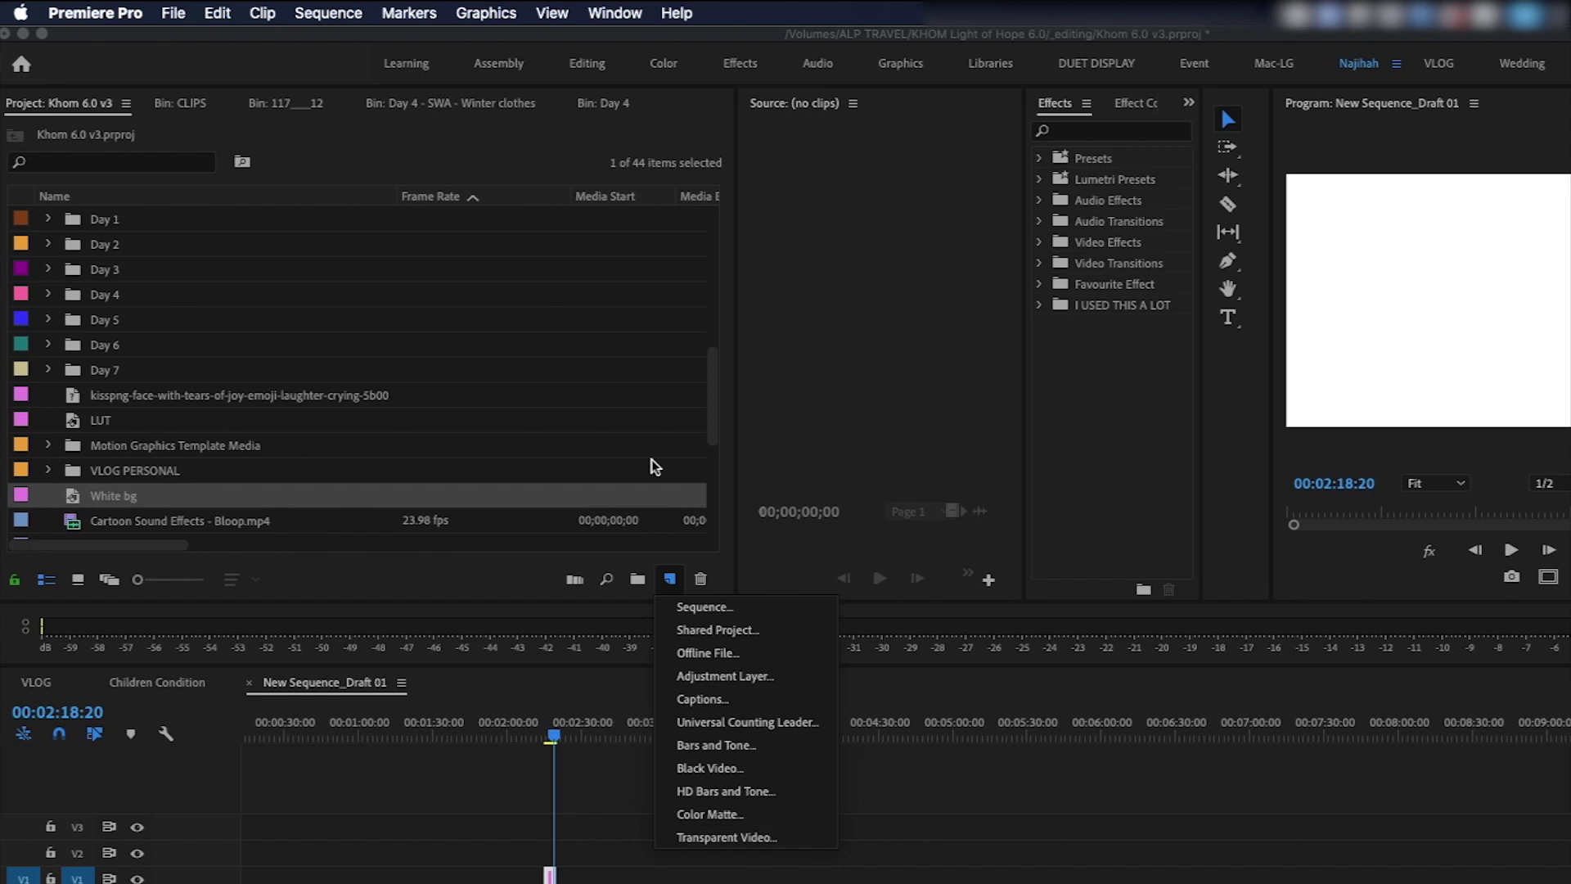
{"action": "left_click", "coordinate": [720, 554]}
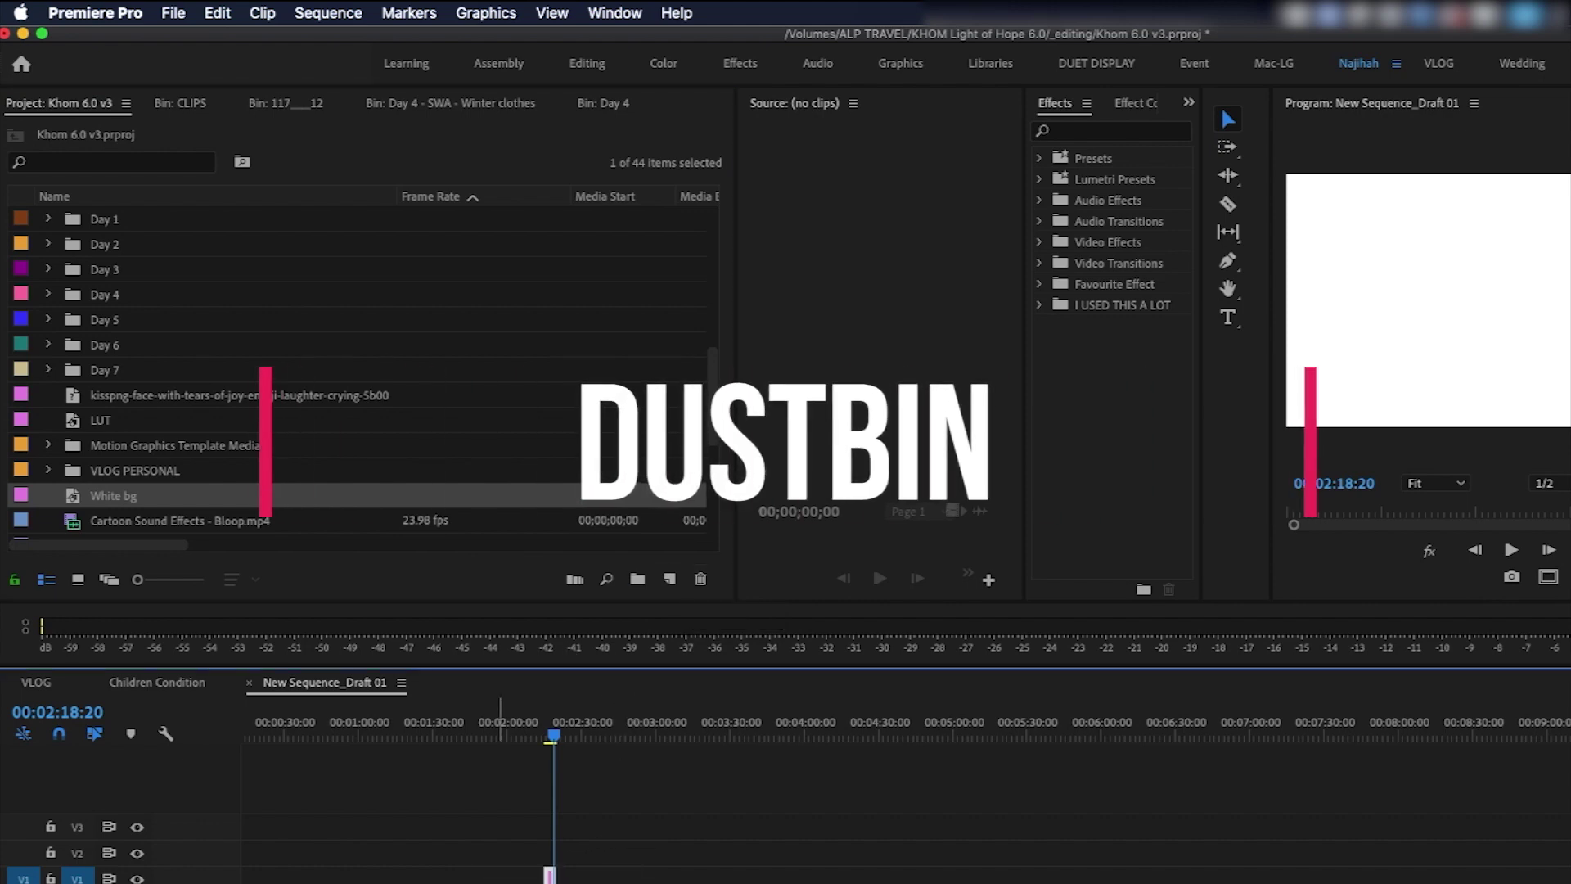
- Delete the White bg clip from V1 and clear the White bg matte from the project
{"action": "key", "text": "Delete"}
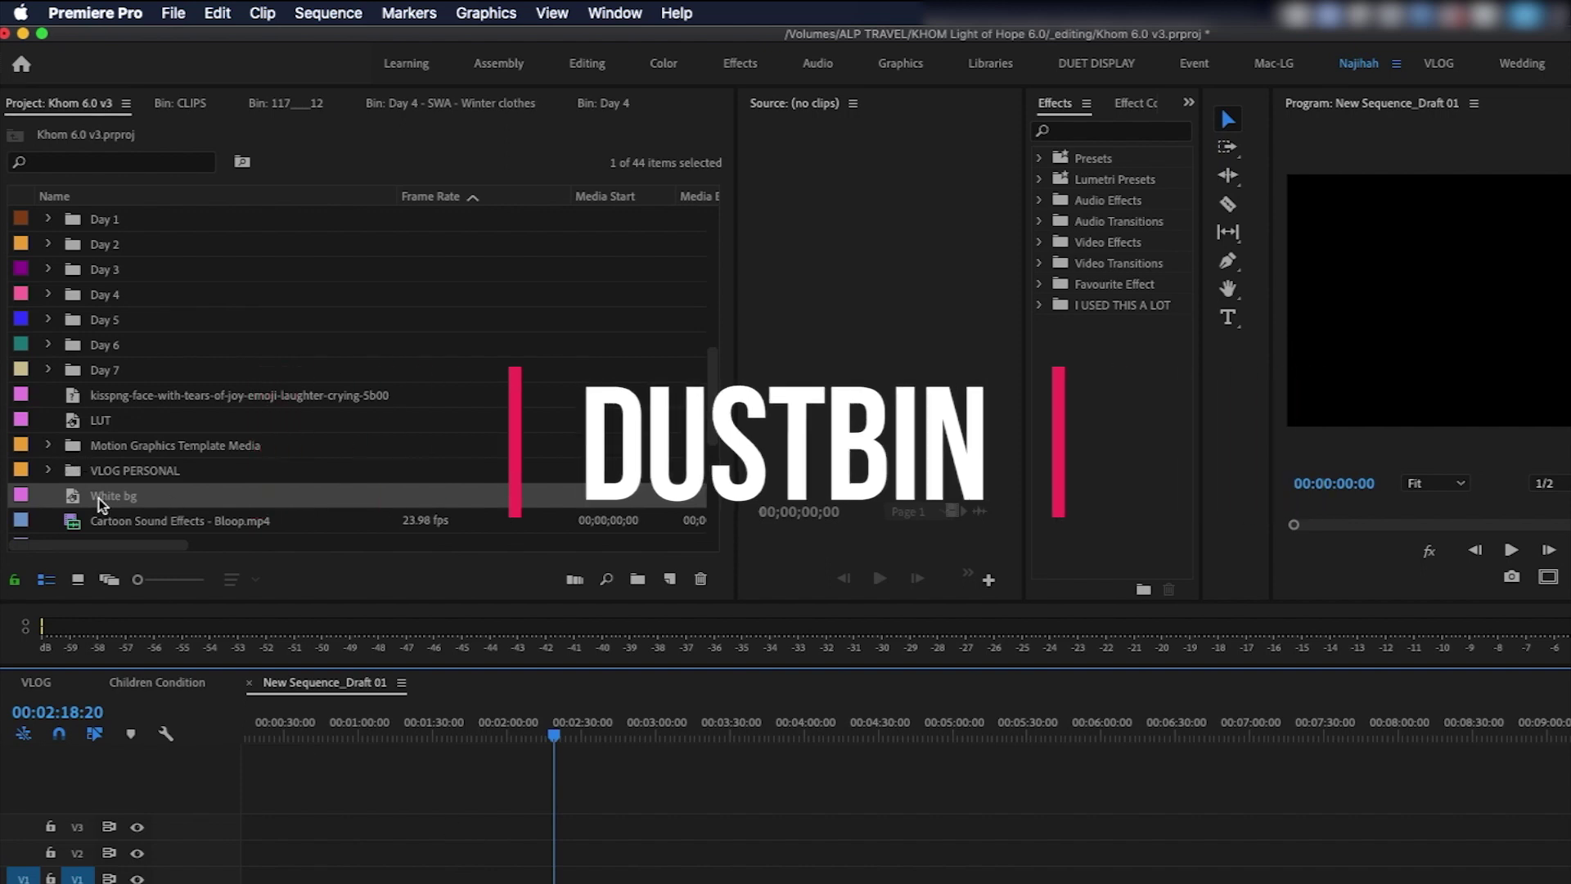
{"action": "left_click", "coordinate": [87, 468]}
{"action": "left_click", "coordinate": [77, 499]}
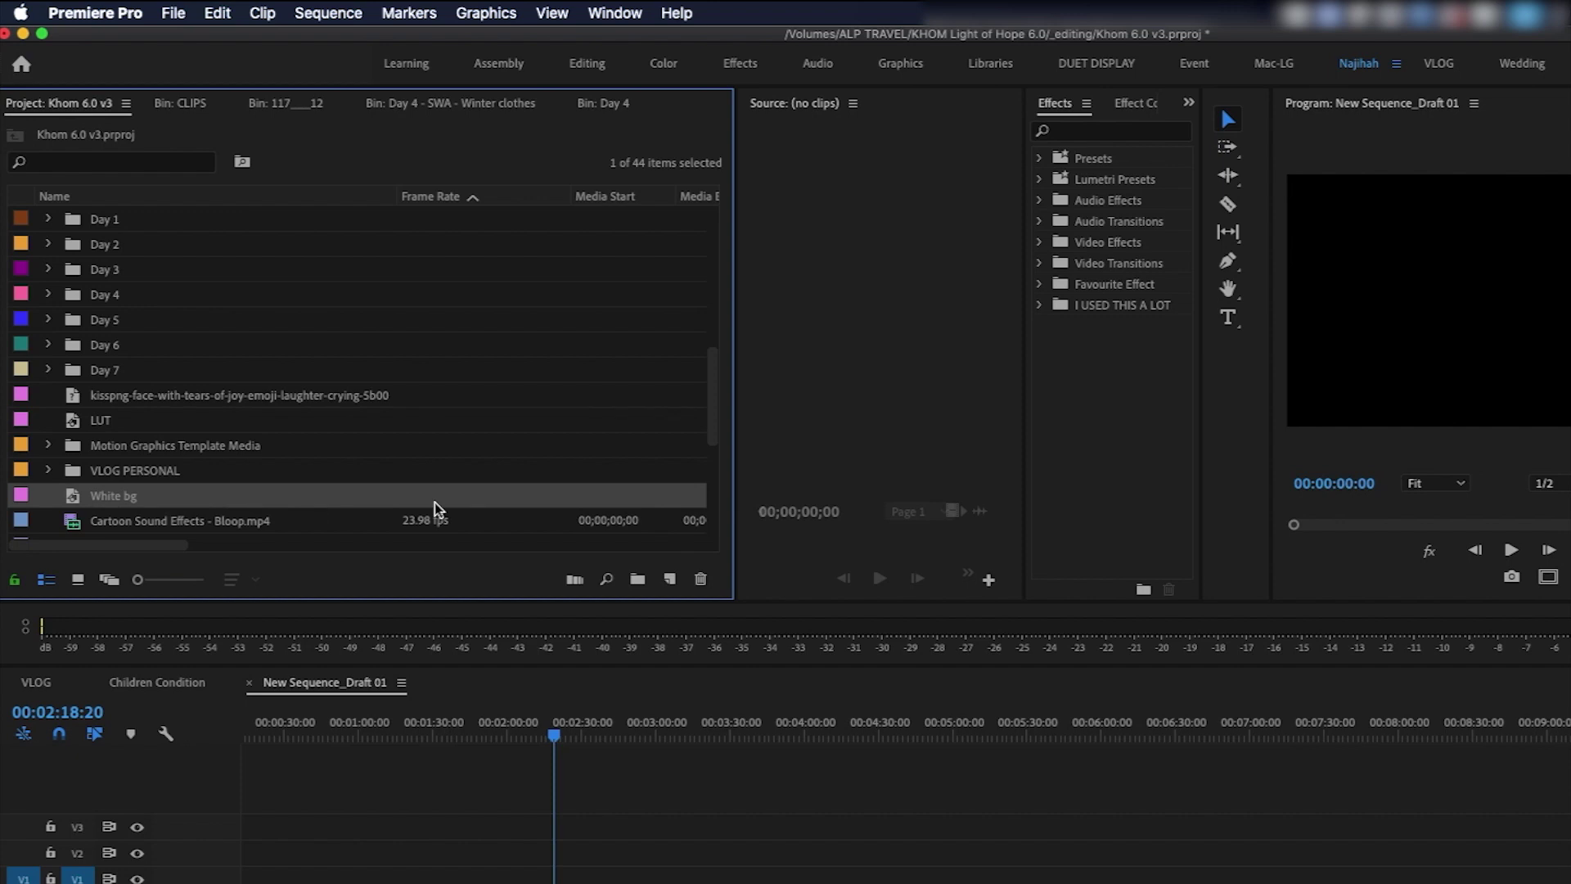
{"action": "left_click", "coordinate": [699, 580]}
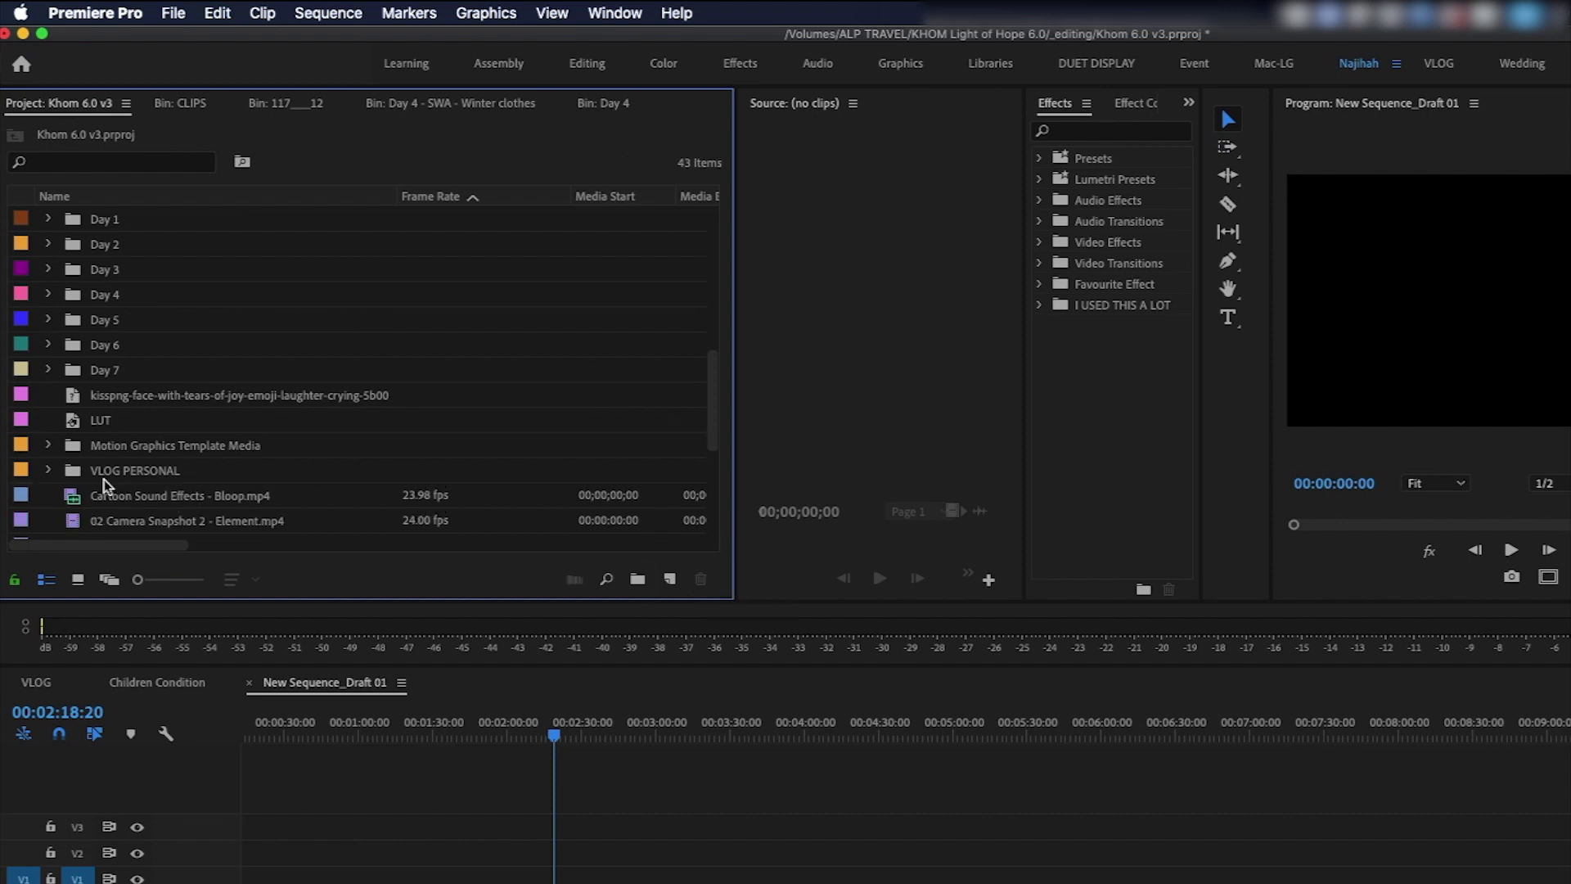
{"action": "left_click", "coordinate": [155, 469]}
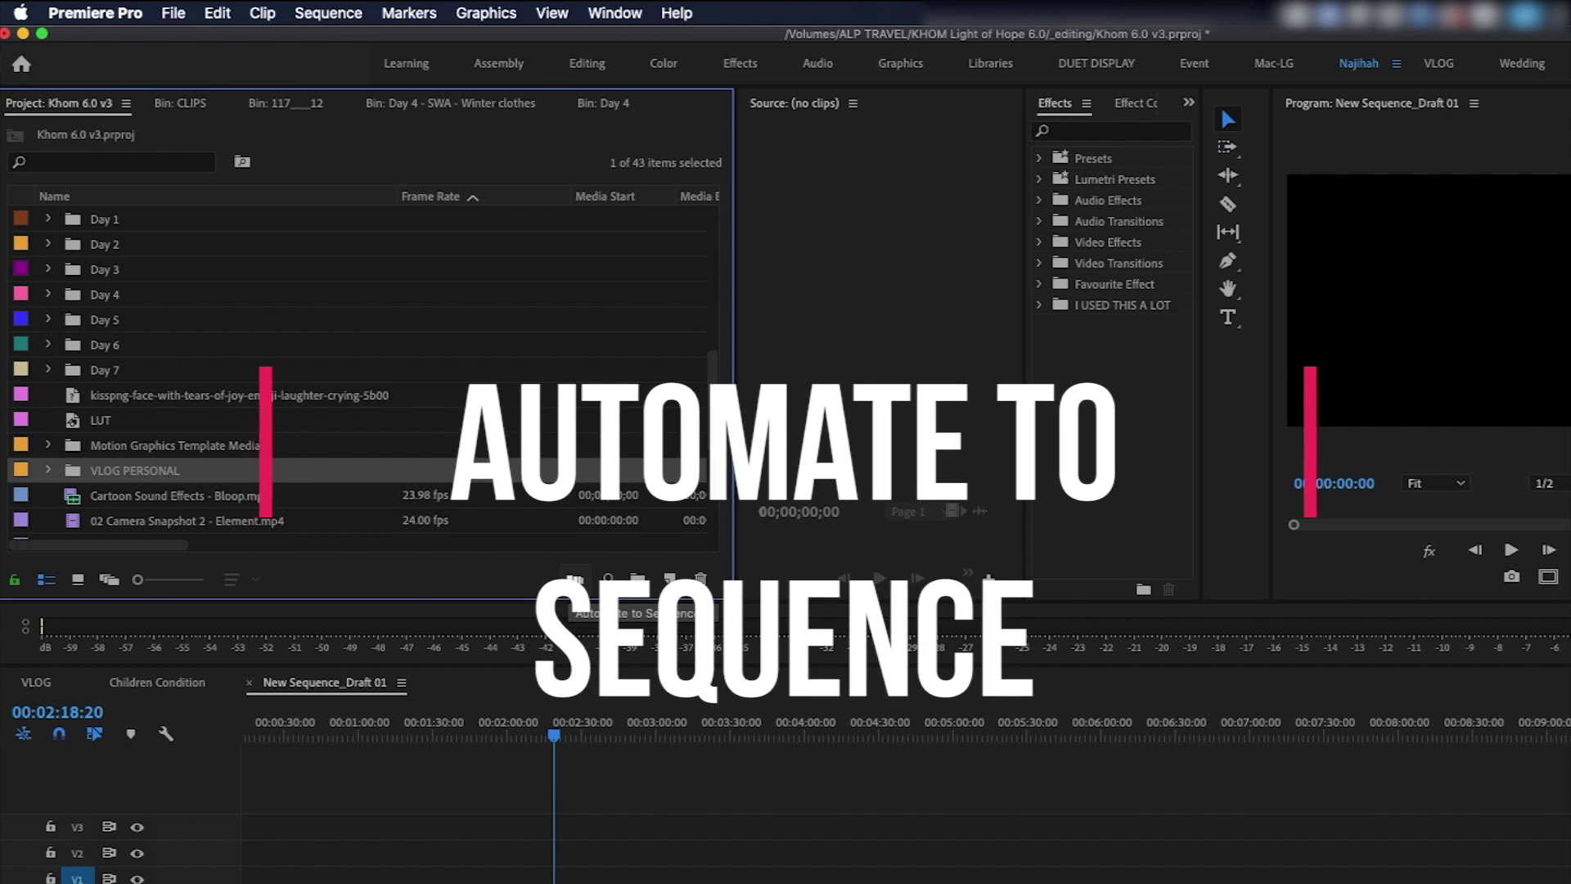
- Collapse the _Seq bin and switch the project list to Icon View
{"action": "left_click", "coordinate": [573, 579]}
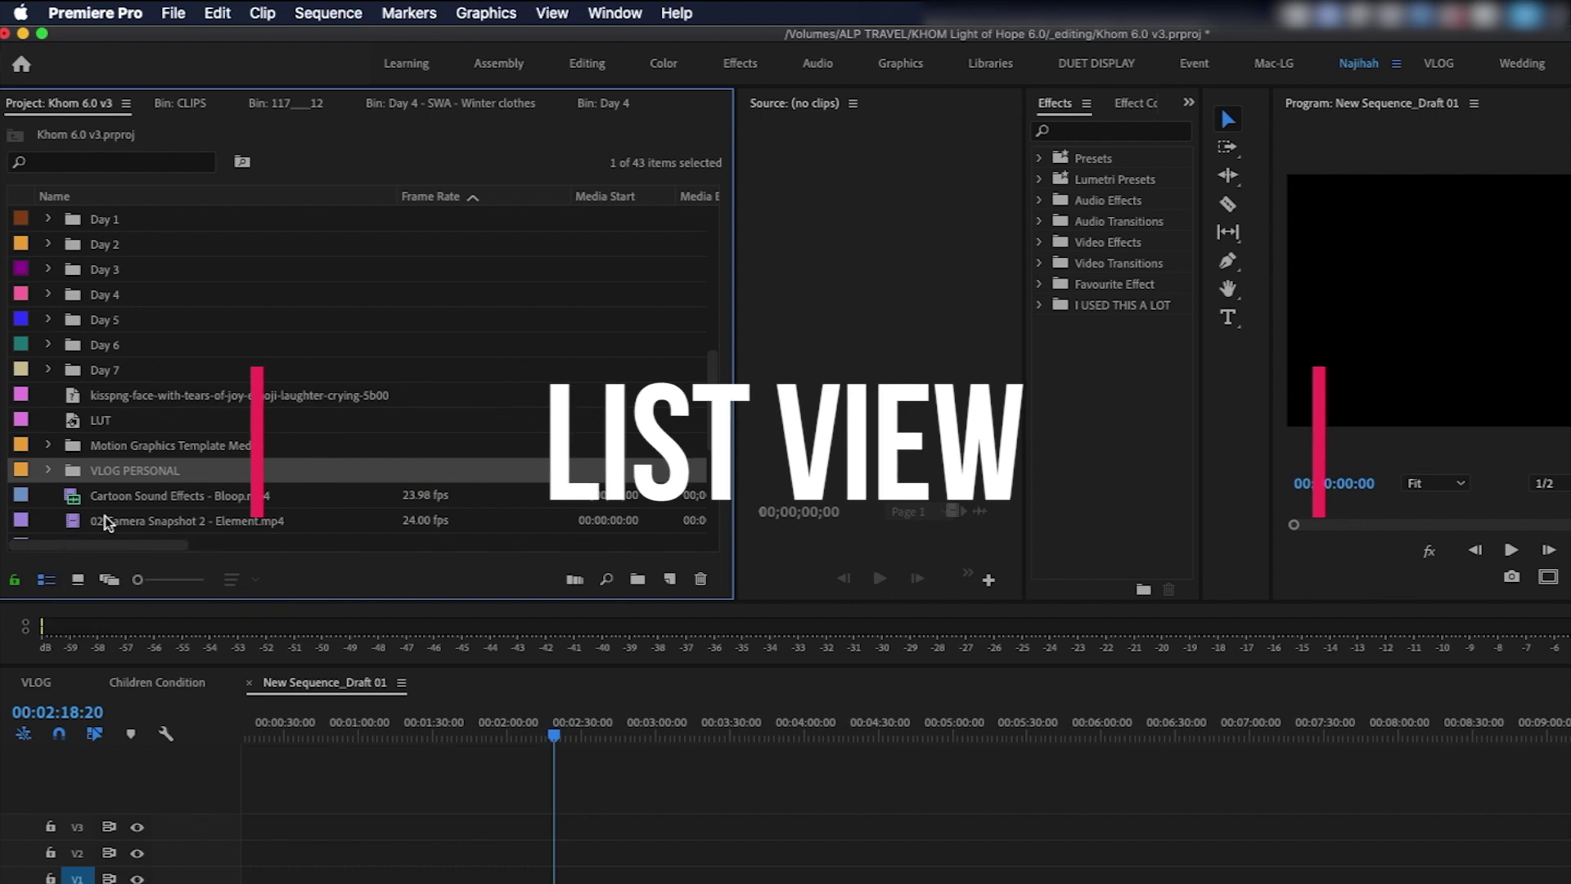
{"action": "scroll", "coordinate": [105, 515], "scroll_direction": "up", "scroll_amount": 5}
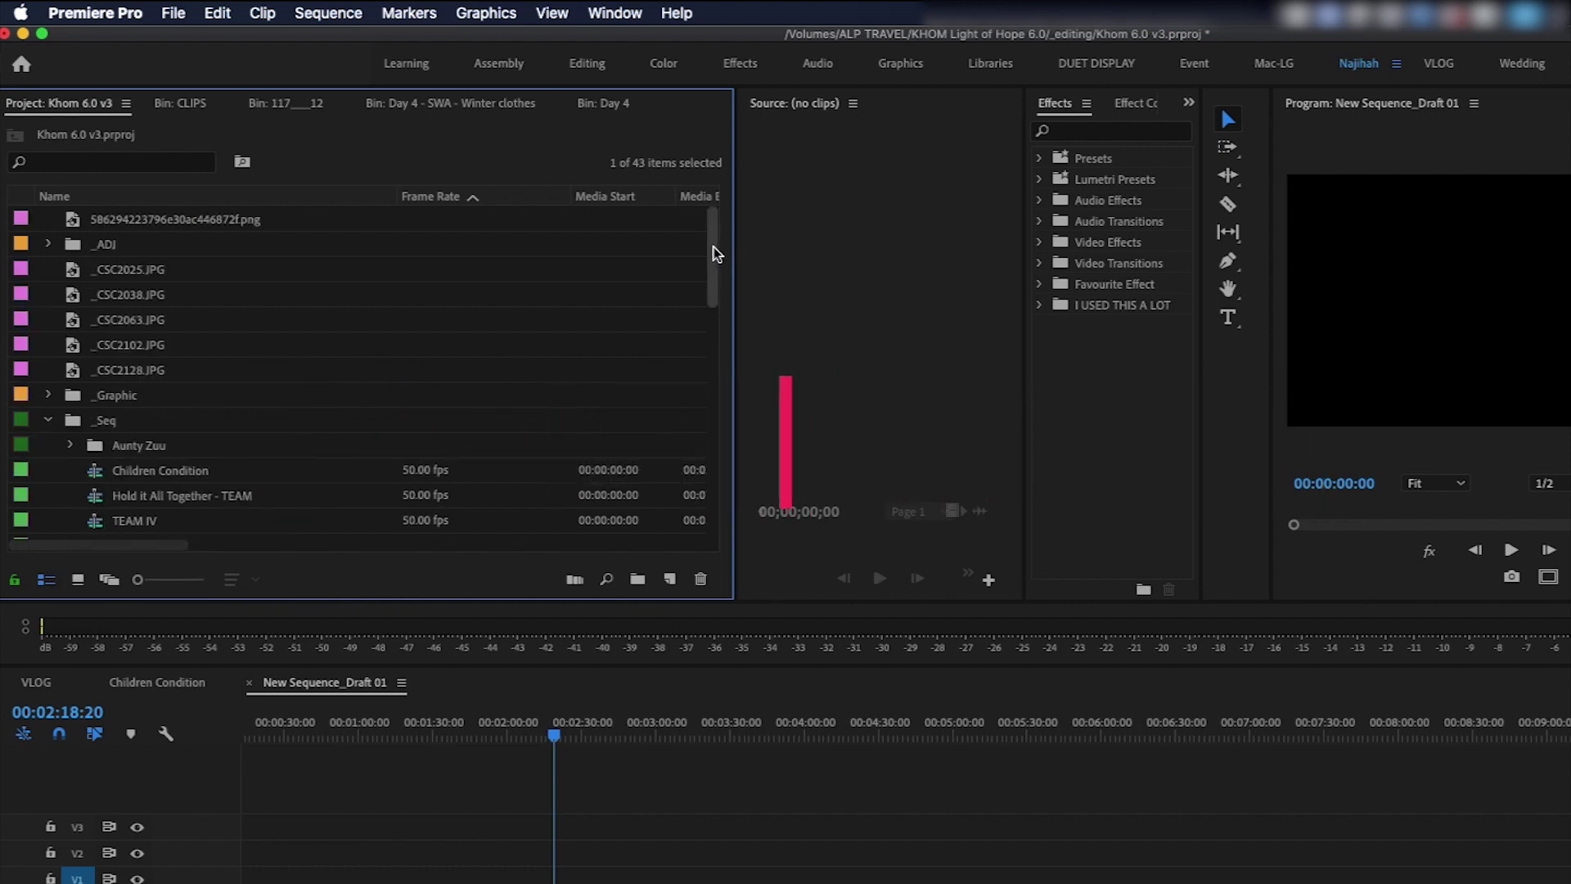
{"action": "left_click_drag", "start_coordinate": [713, 311], "coordinate": [718, 278]}
{"action": "scroll", "coordinate": [720, 277], "scroll_direction": "up", "scroll_amount": 2}
{"action": "scroll", "coordinate": [235, 343], "scroll_direction": "up", "scroll_amount": 3}
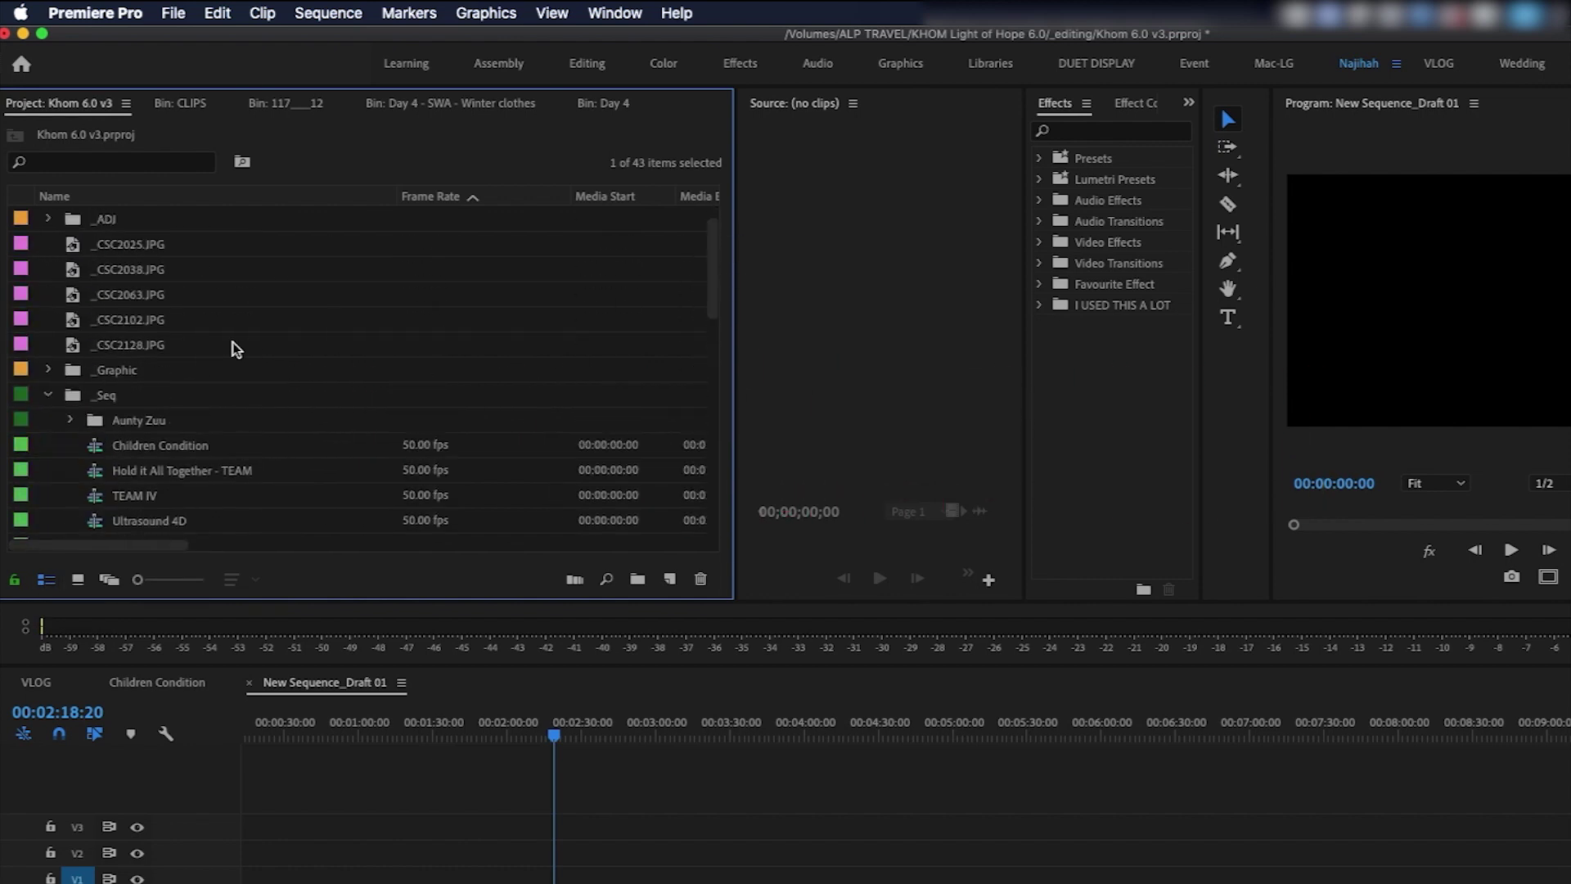
{"action": "left_click", "coordinate": [47, 394]}
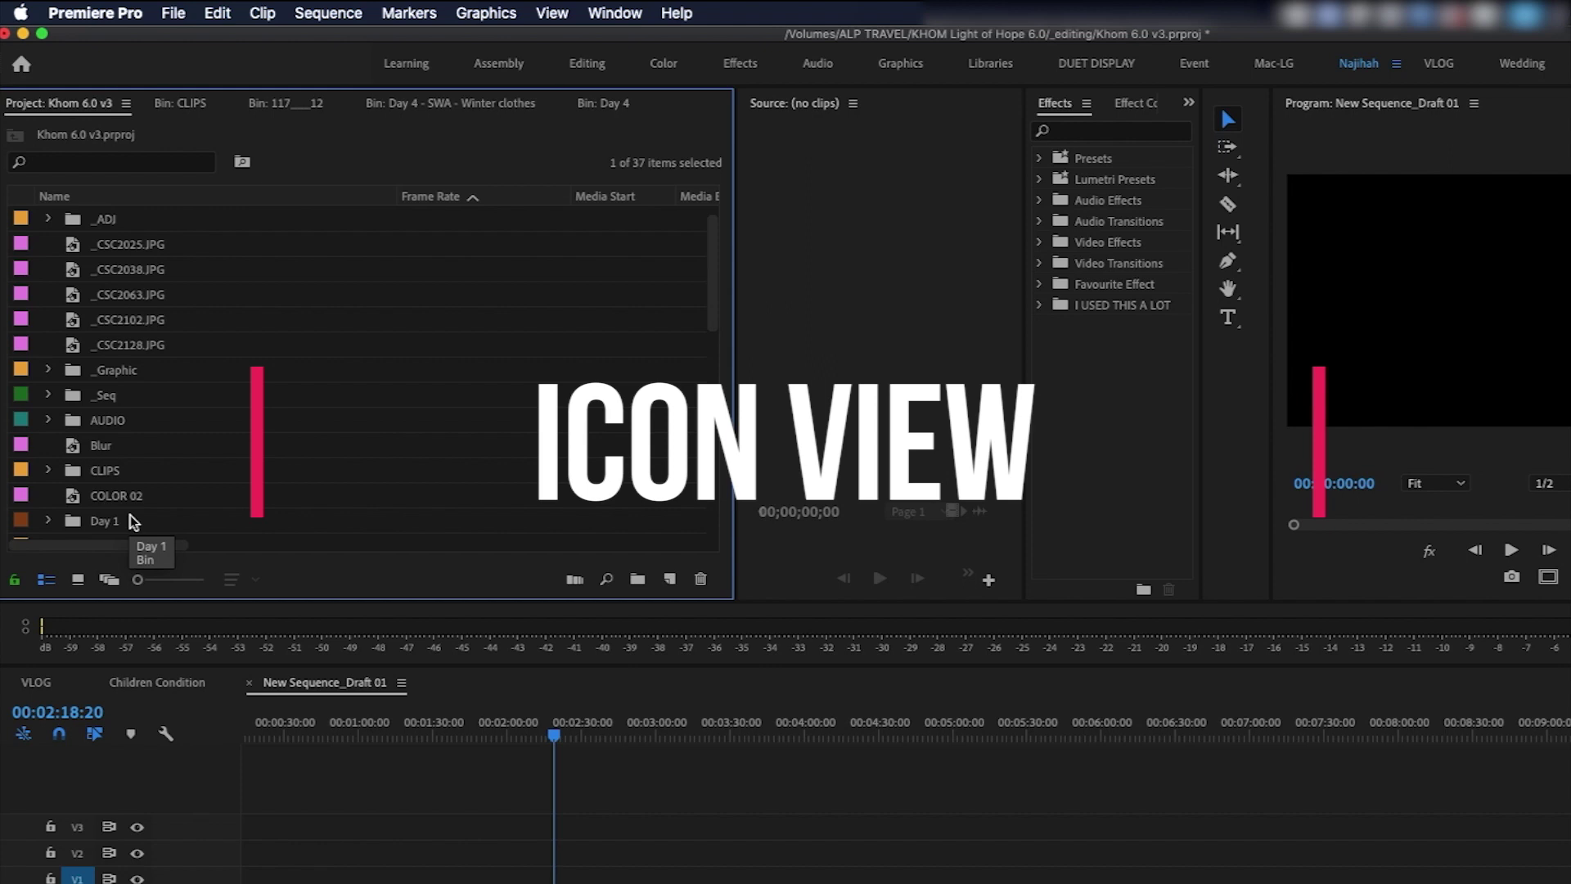
{"action": "left_click", "coordinate": [78, 586]}
{"action": "scroll", "coordinate": [259, 452], "scroll_direction": "down", "scroll_amount": 10}
{"action": "scroll", "coordinate": [258, 452], "scroll_direction": "up", "scroll_amount": 5}
{"action": "scroll", "coordinate": [258, 452], "scroll_direction": "up", "scroll_amount": 5}
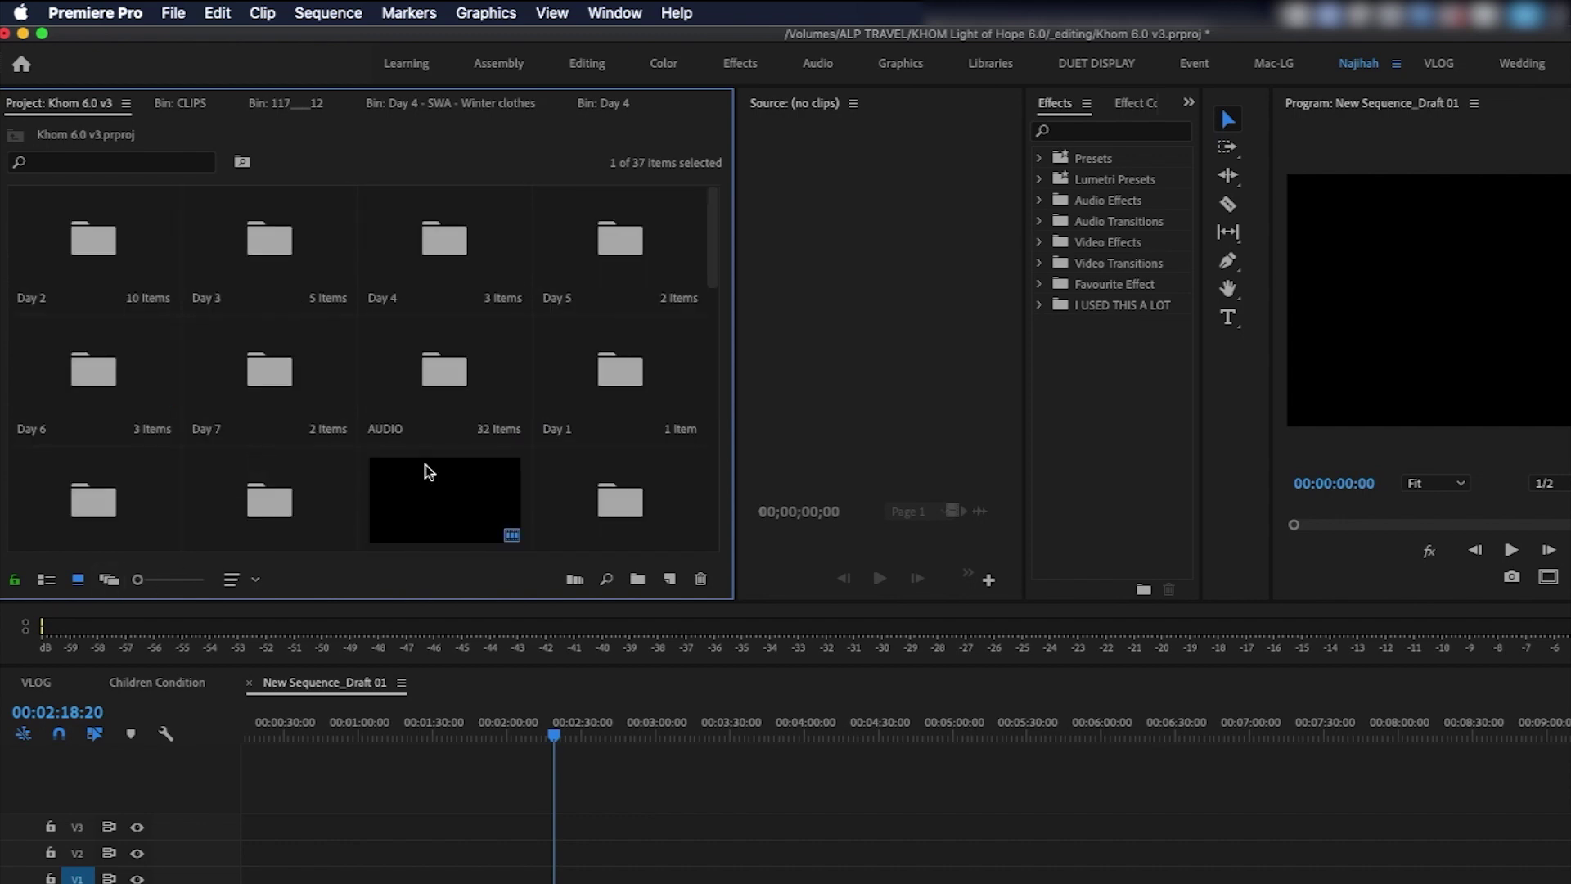
- Open Day 5, then Day 5 - Sakan Karamah, then the Ultrasound Donation bin in Freeform View
{"action": "double_click", "coordinate": [607, 281]}
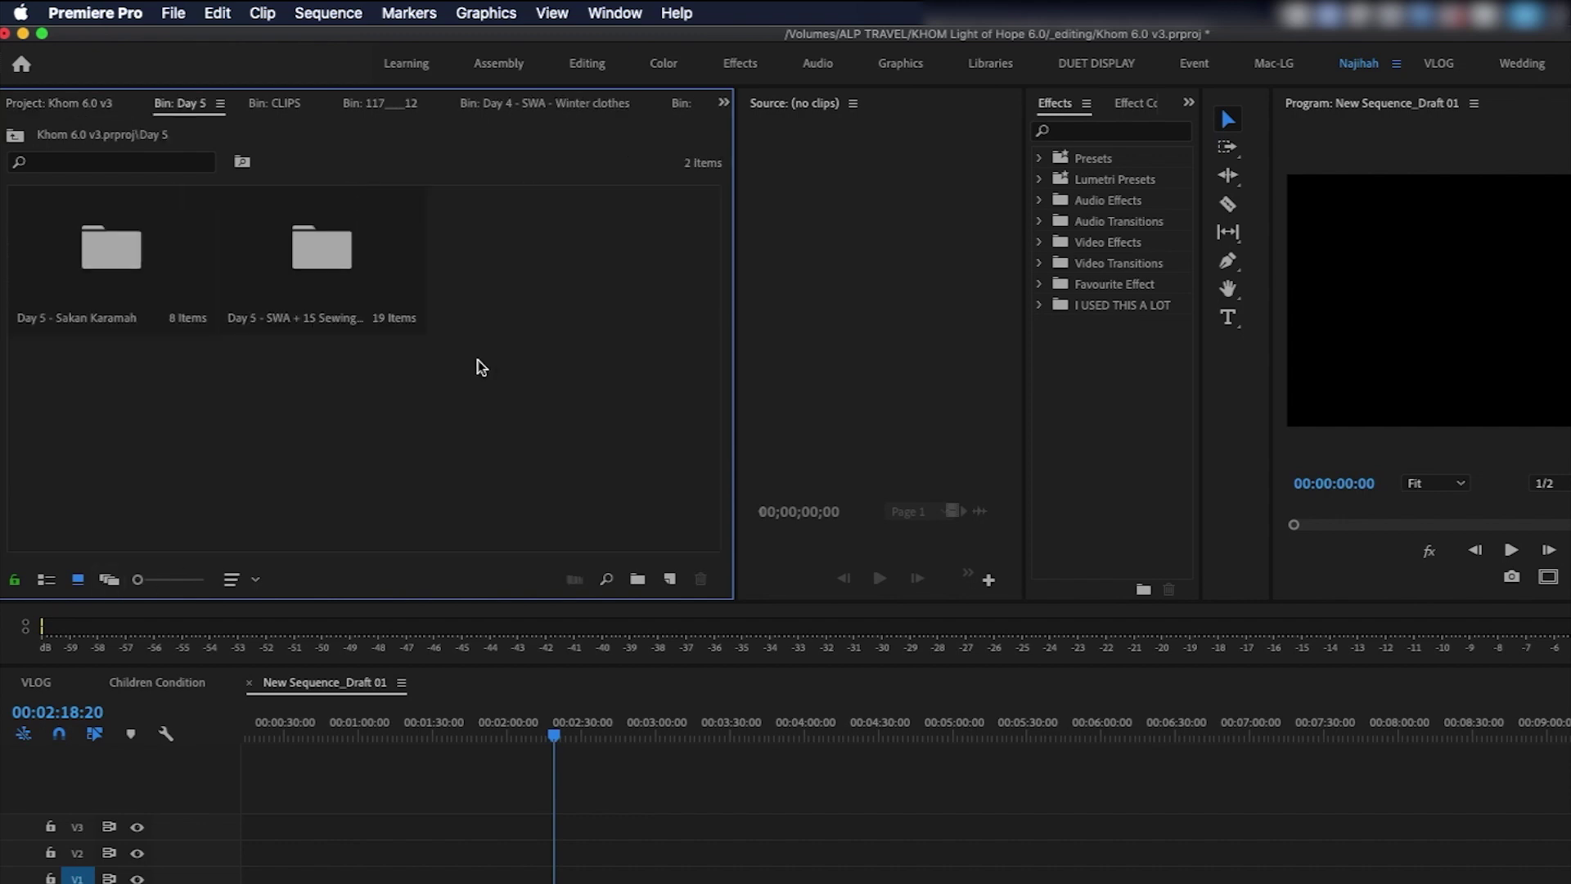
{"action": "double_click", "coordinate": [107, 263]}
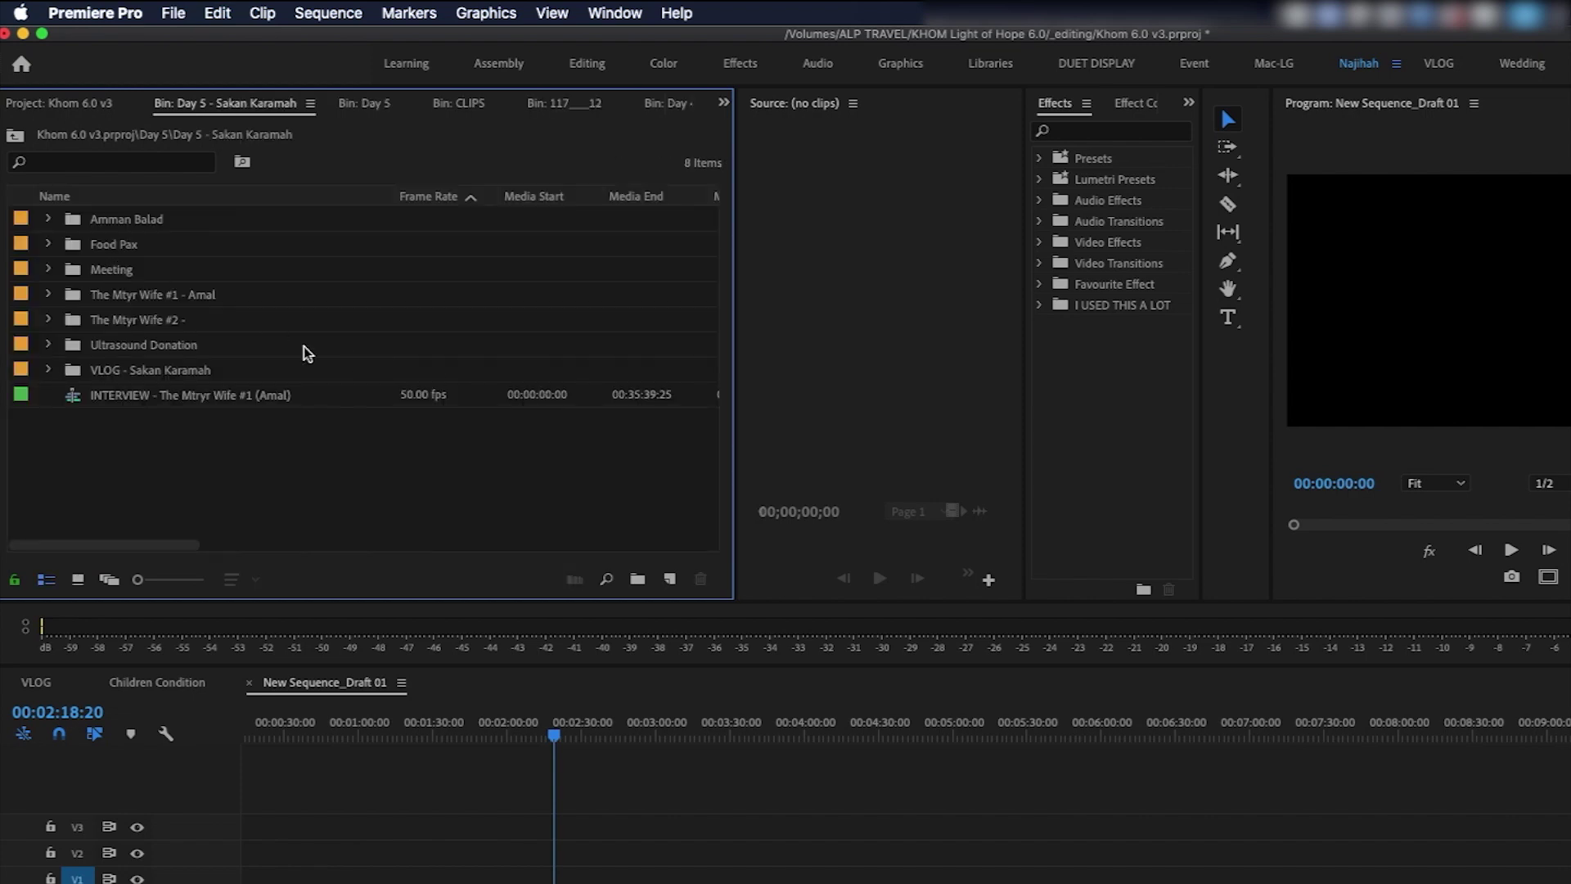
{"action": "left_click", "coordinate": [48, 218]}
{"action": "left_click", "coordinate": [71, 239]}
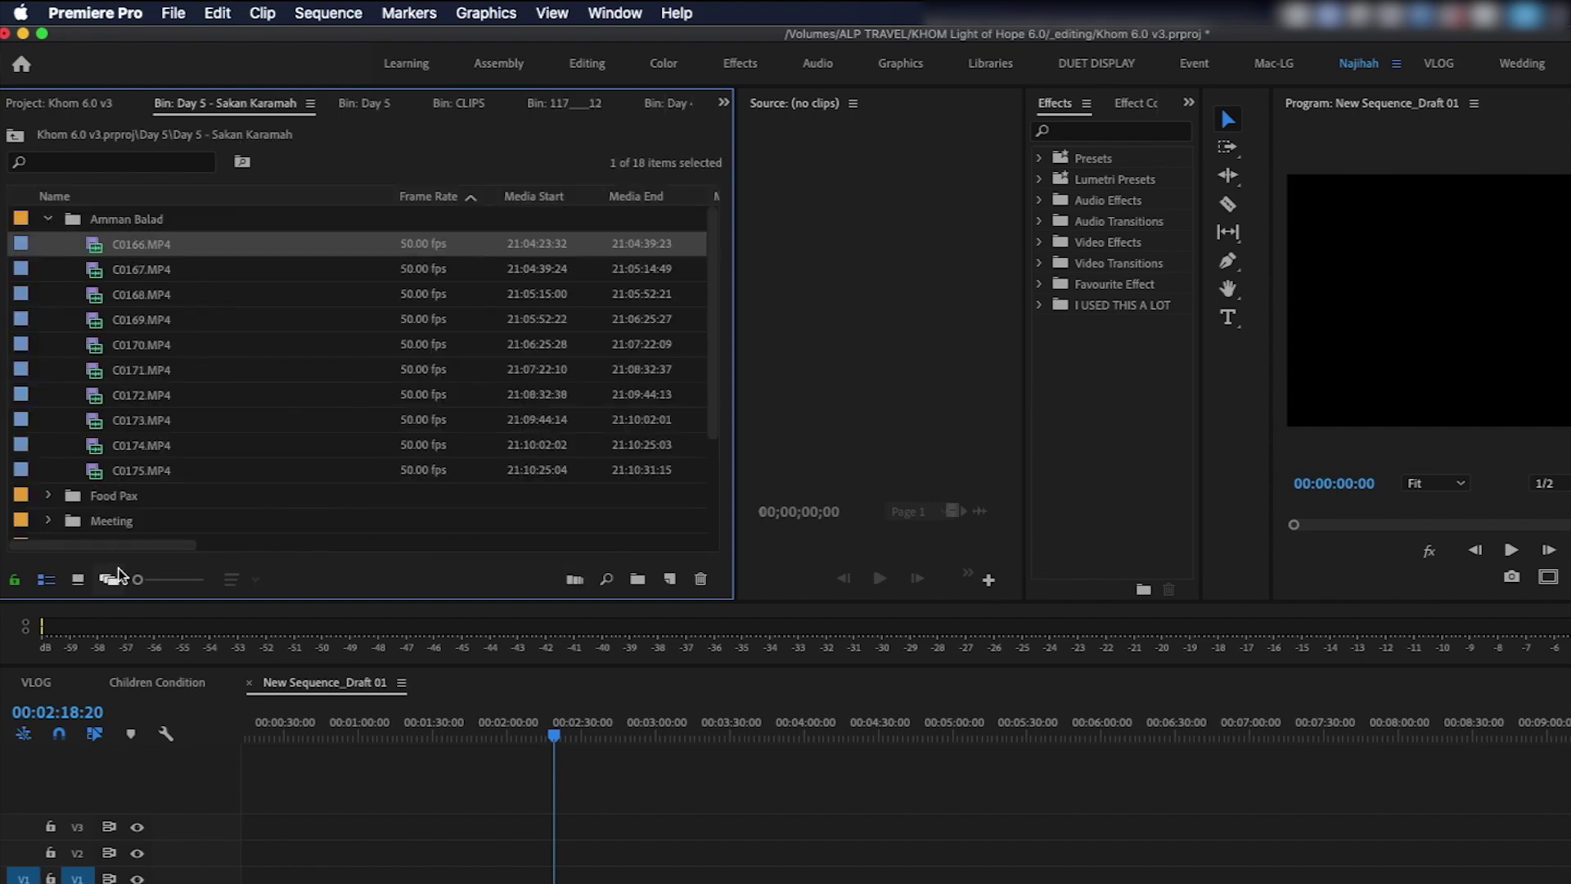
{"action": "left_click", "coordinate": [77, 579]}
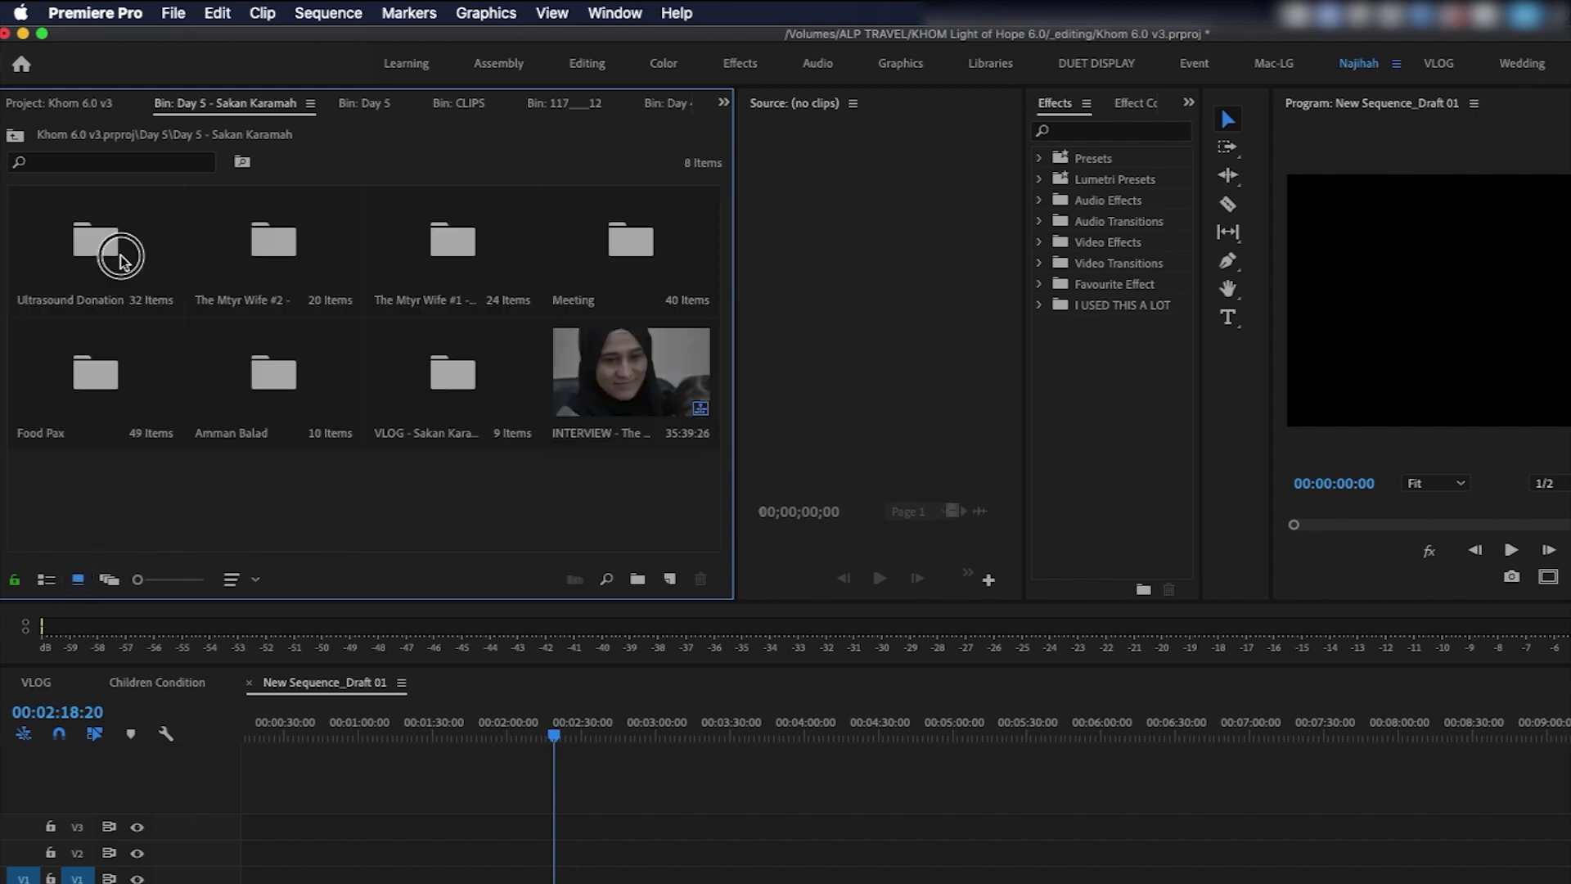
{"action": "double_click", "coordinate": [121, 255]}
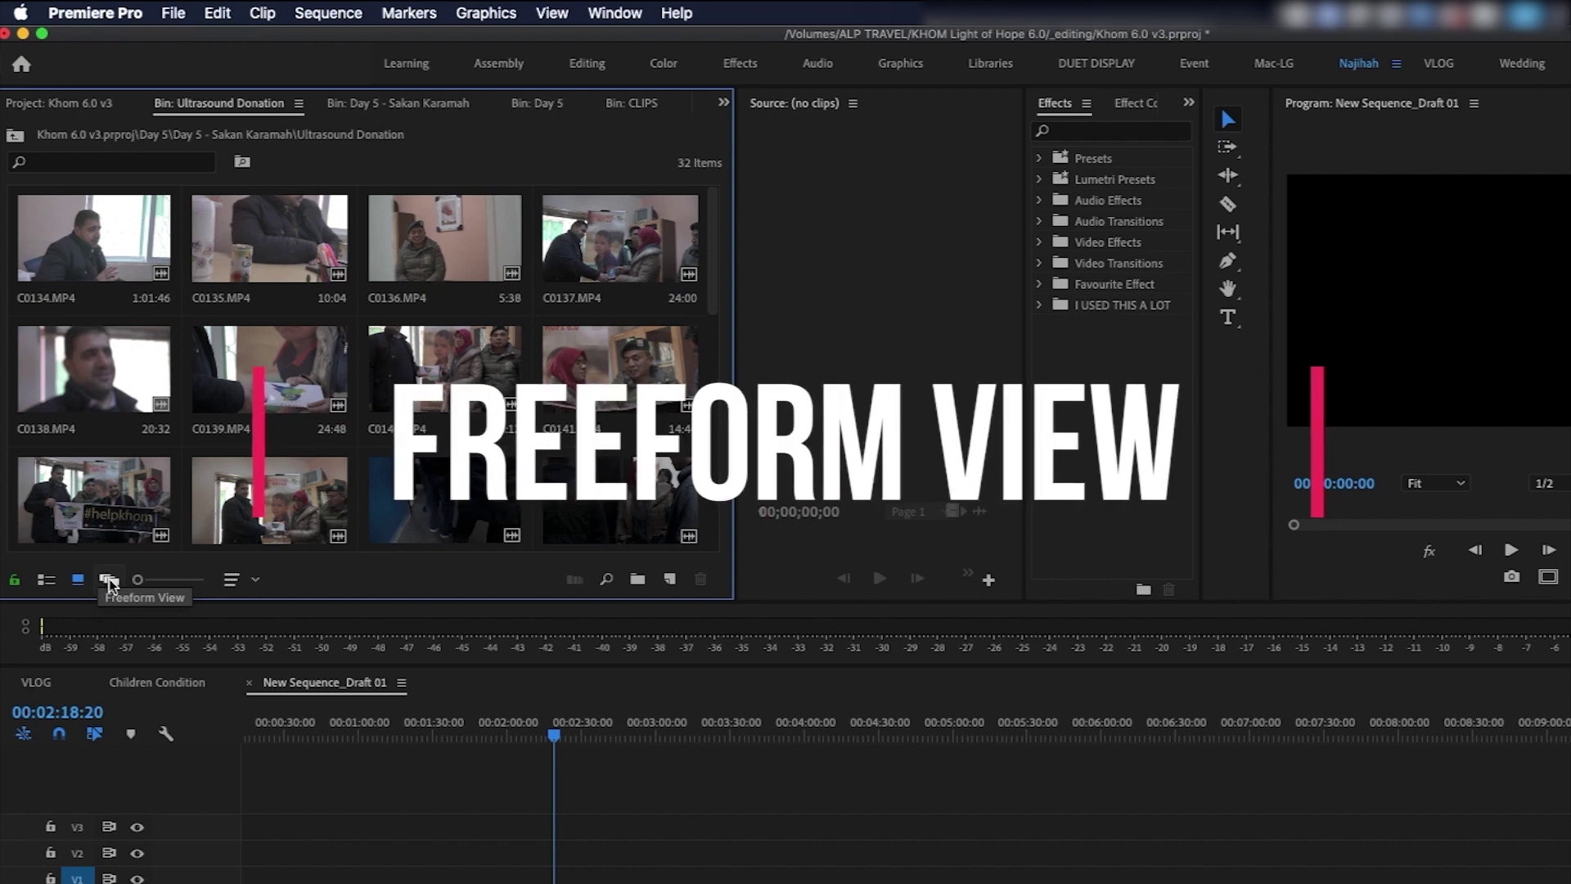
{"action": "left_click", "coordinate": [109, 578]}
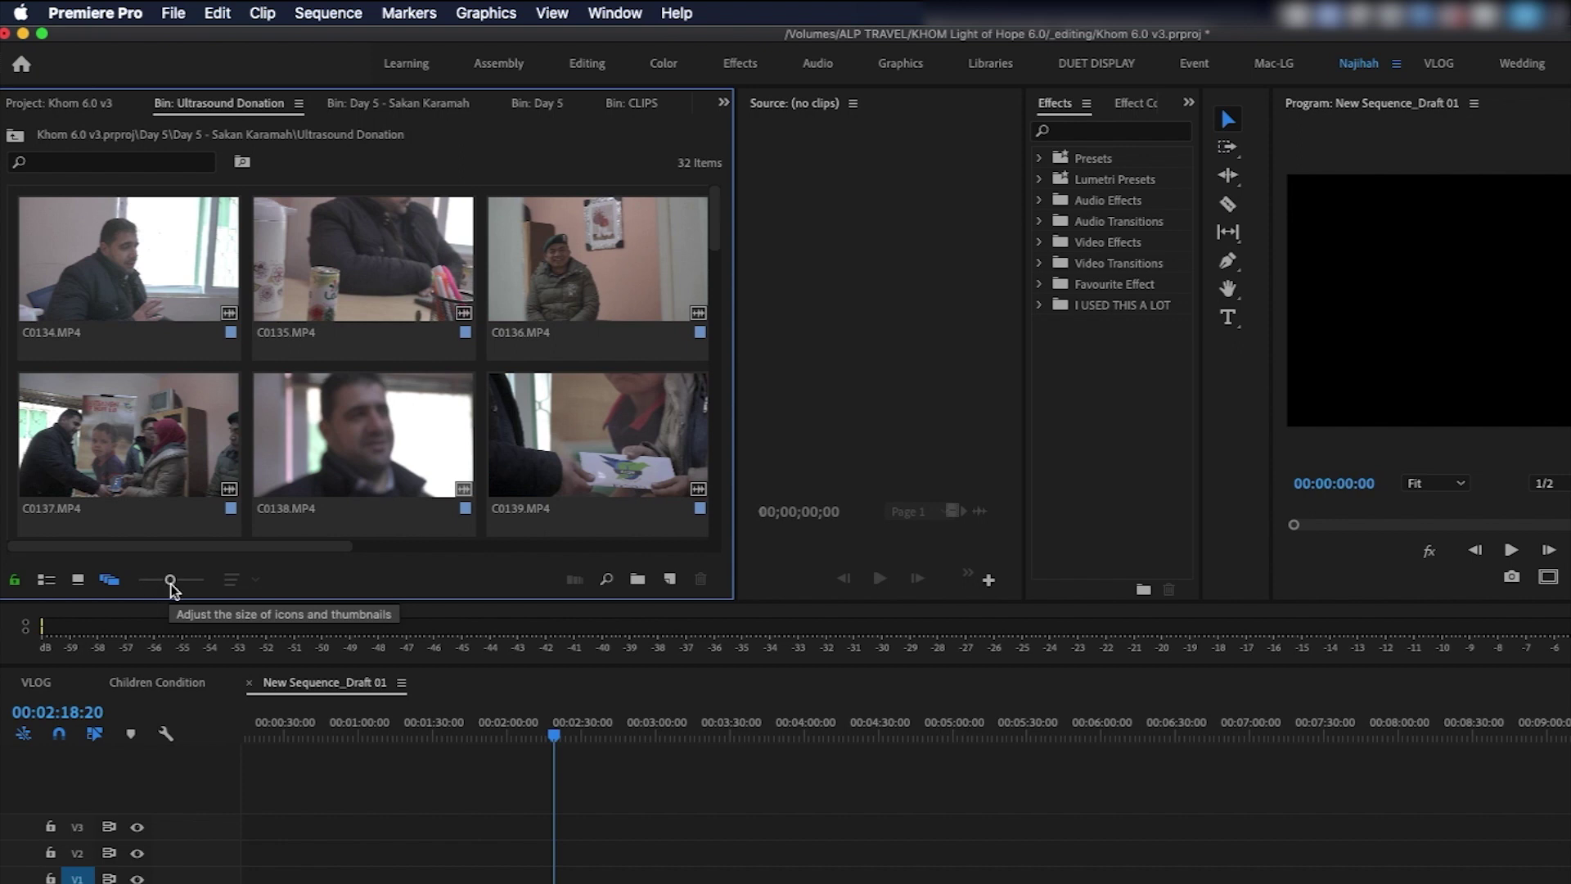
- Shrink the clip thumbnails slightly with the size slider and select C0139.MP4
{"action": "left_click_drag", "start_coordinate": [171, 586], "coordinate": [143, 586]}
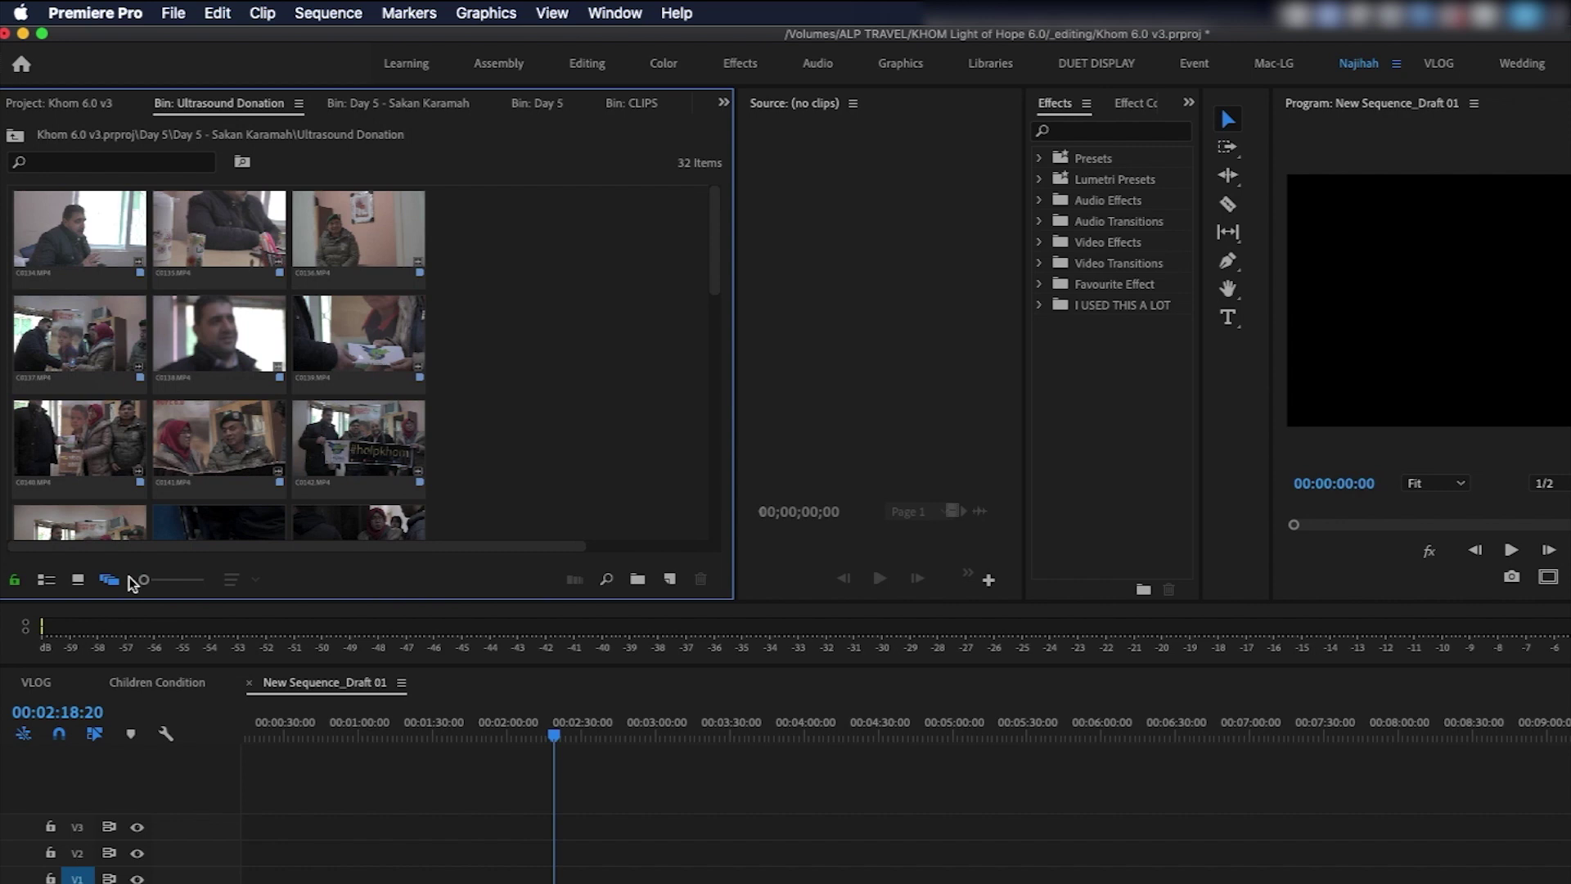
{"action": "left_click", "coordinate": [395, 329]}
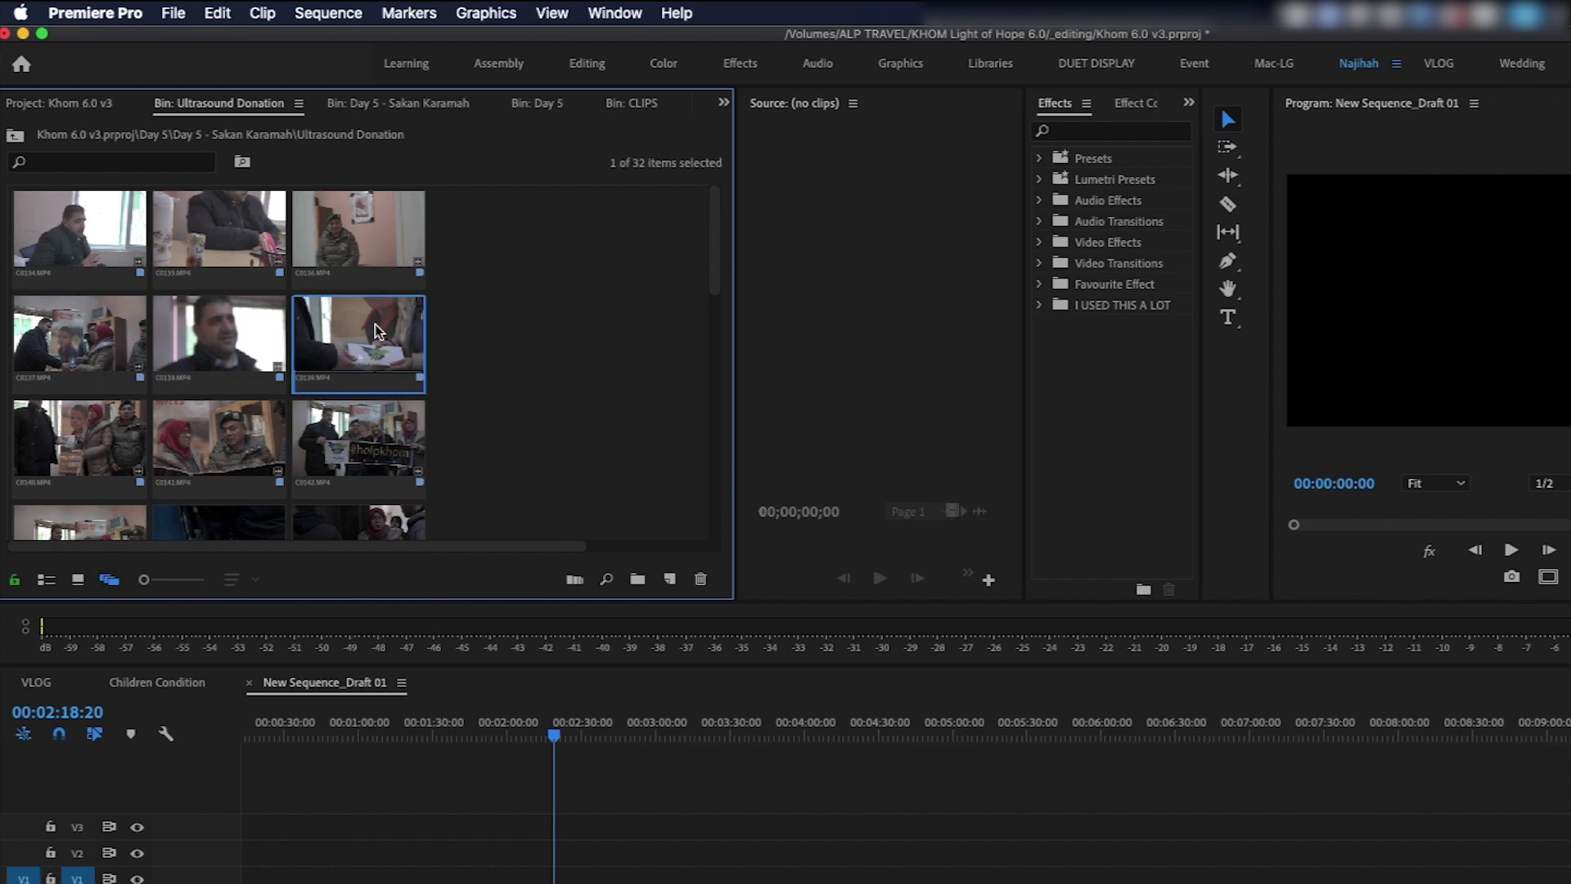
- Drag C0139, C0142 and C0138 out of the grid to the right
{"action": "left_click_drag", "start_coordinate": [373, 330], "coordinate": [561, 323]}
{"action": "left_click_drag", "start_coordinate": [376, 433], "coordinate": [575, 249]}
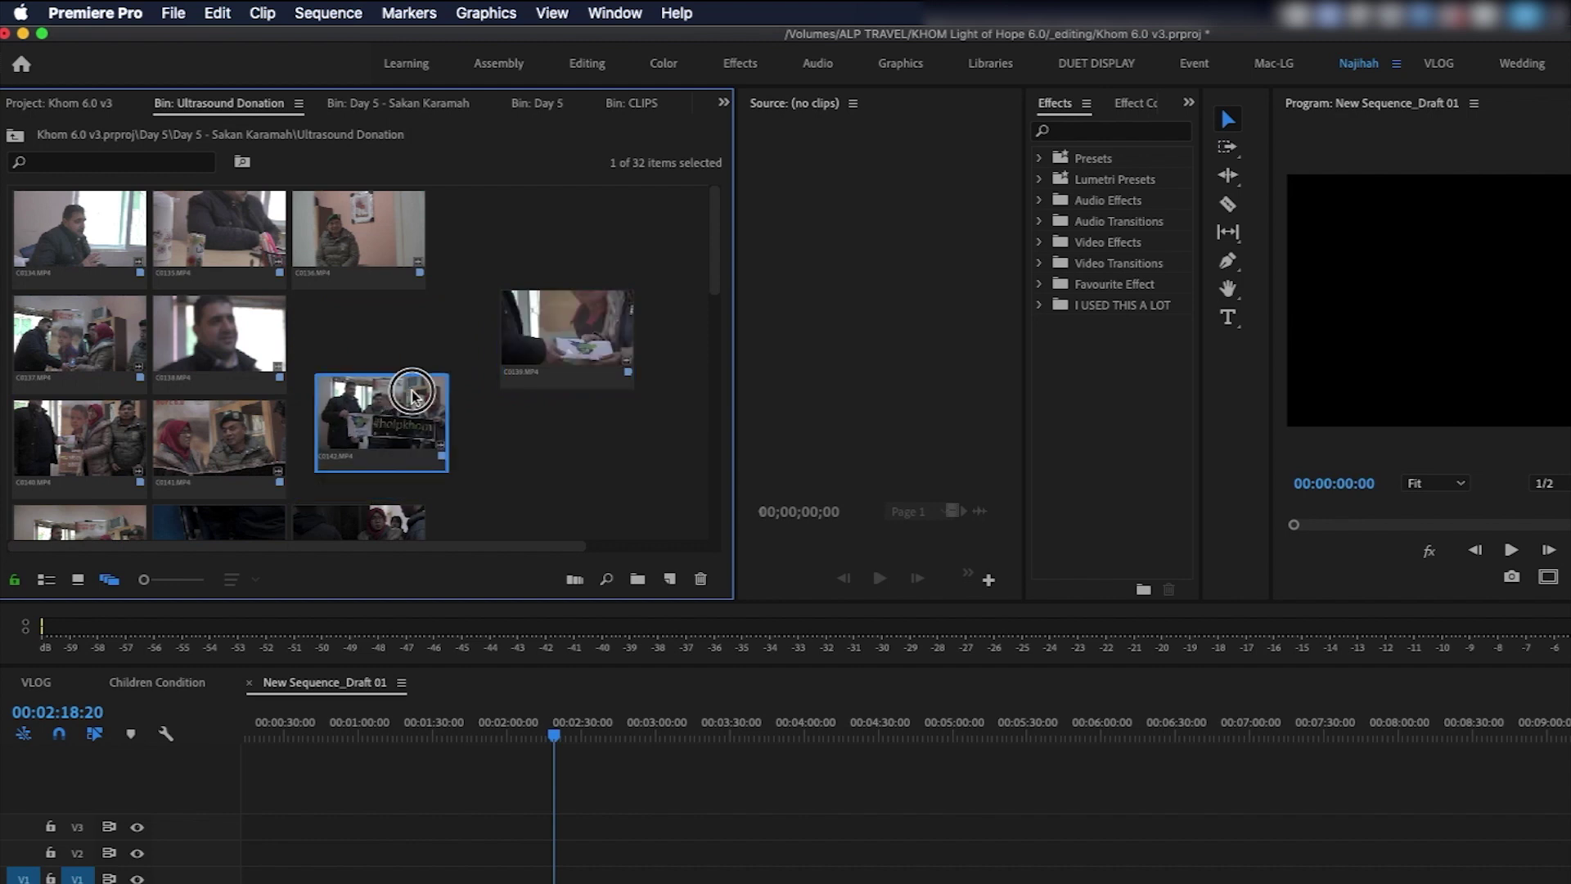
{"action": "left_click_drag", "start_coordinate": [219, 331], "coordinate": [561, 385]}
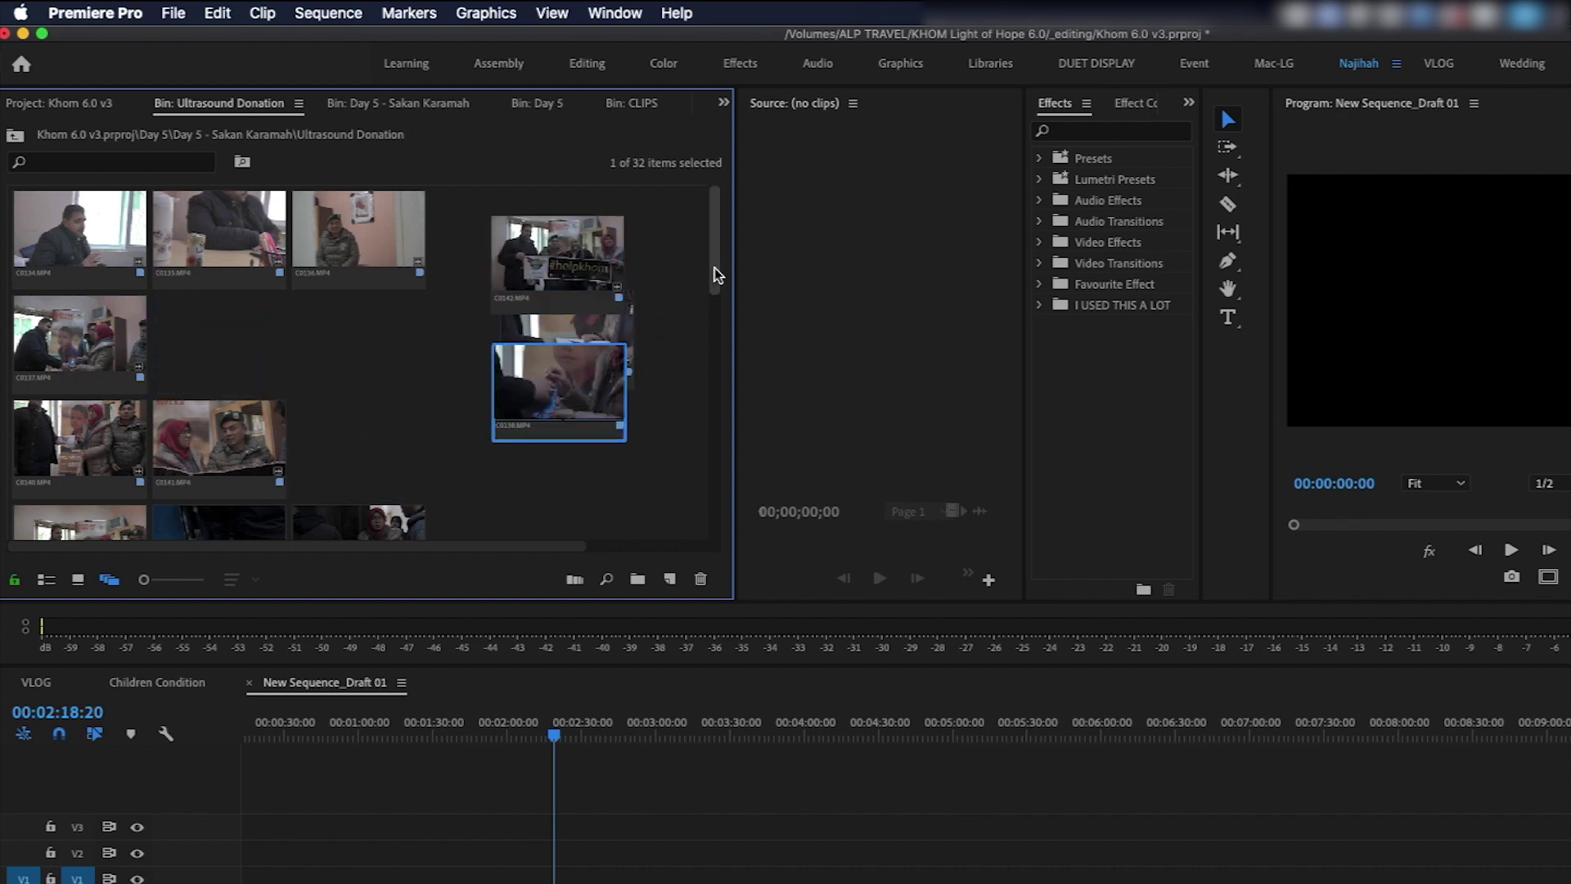
{"action": "left_click_drag", "start_coordinate": [712, 245], "coordinate": [712, 287]}
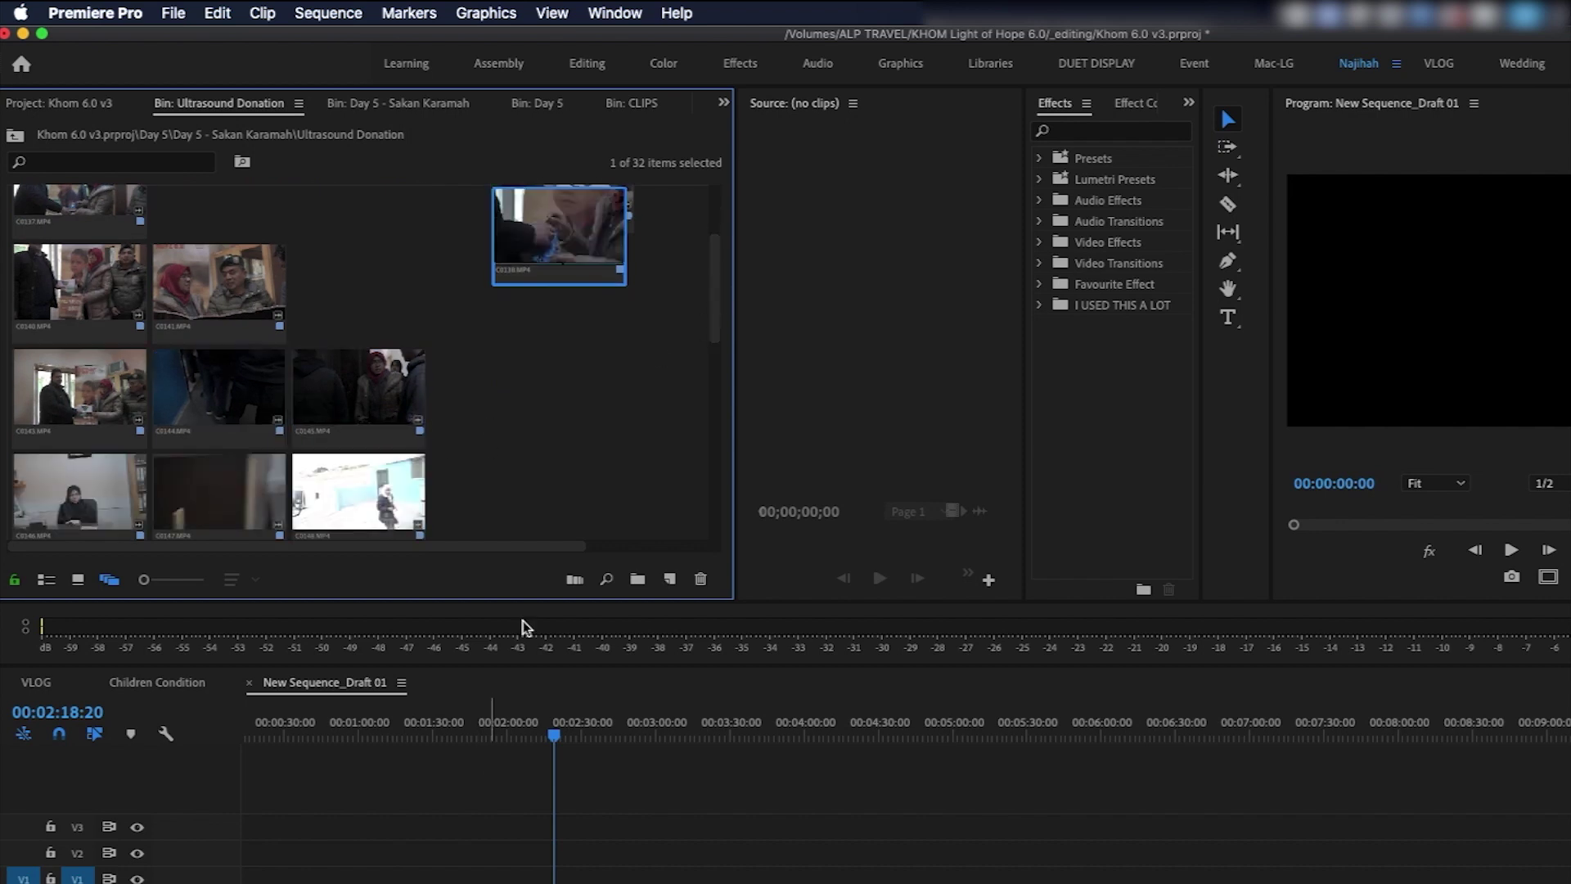
{"action": "scroll", "coordinate": [560, 400], "scroll_direction": "down", "scroll_amount": 5}
{"action": "scroll", "coordinate": [558, 400], "scroll_direction": "up", "scroll_amount": 8}
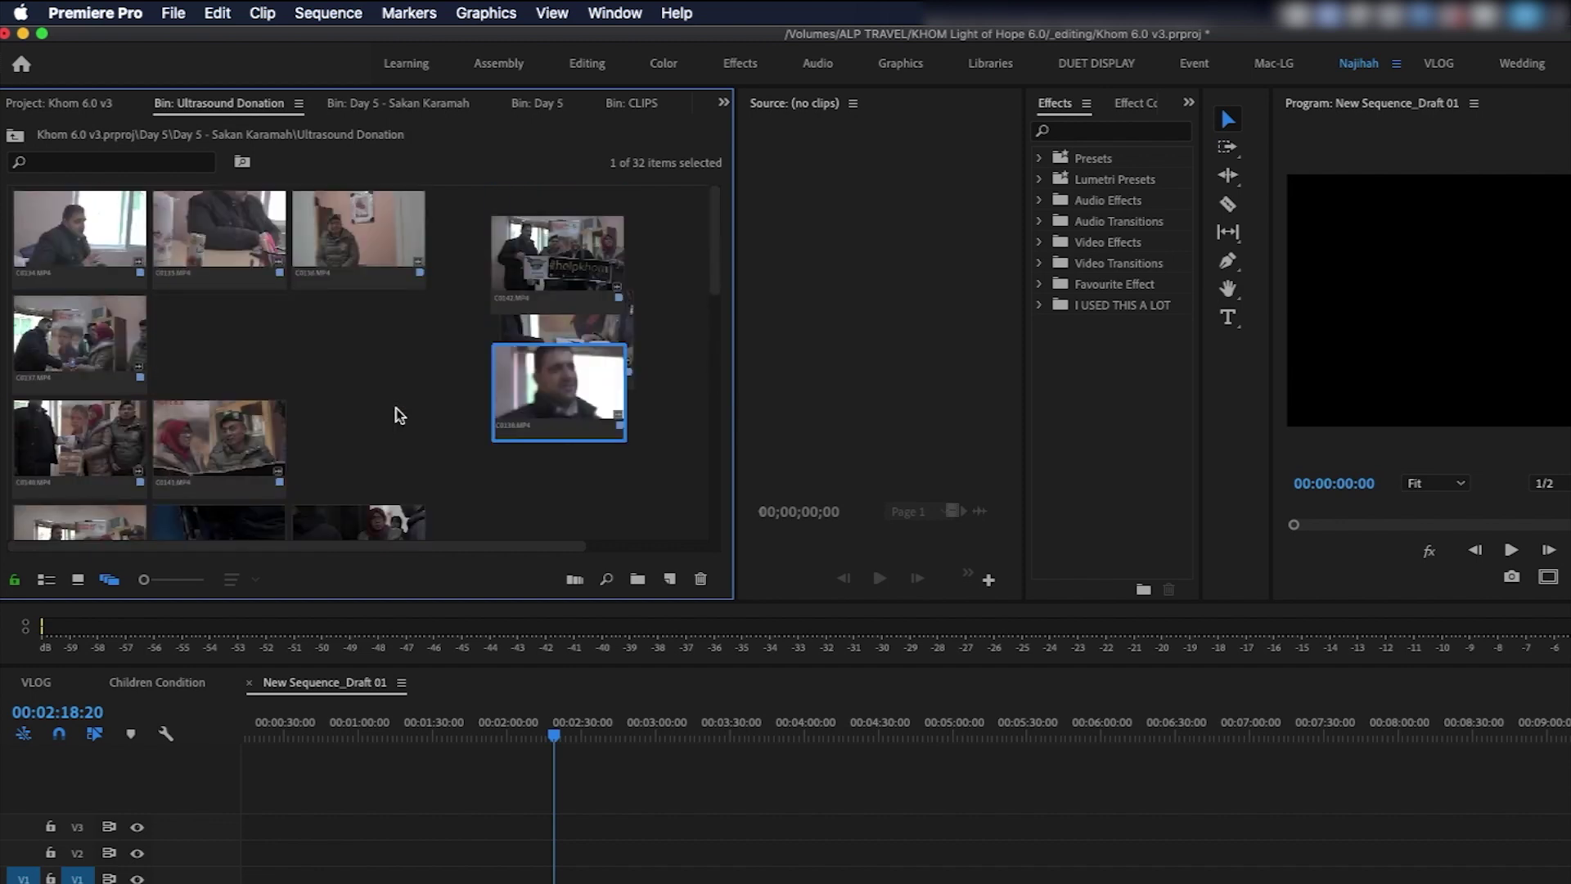
{"action": "scroll", "coordinate": [532, 481], "scroll_direction": "right", "scroll_amount": 2}
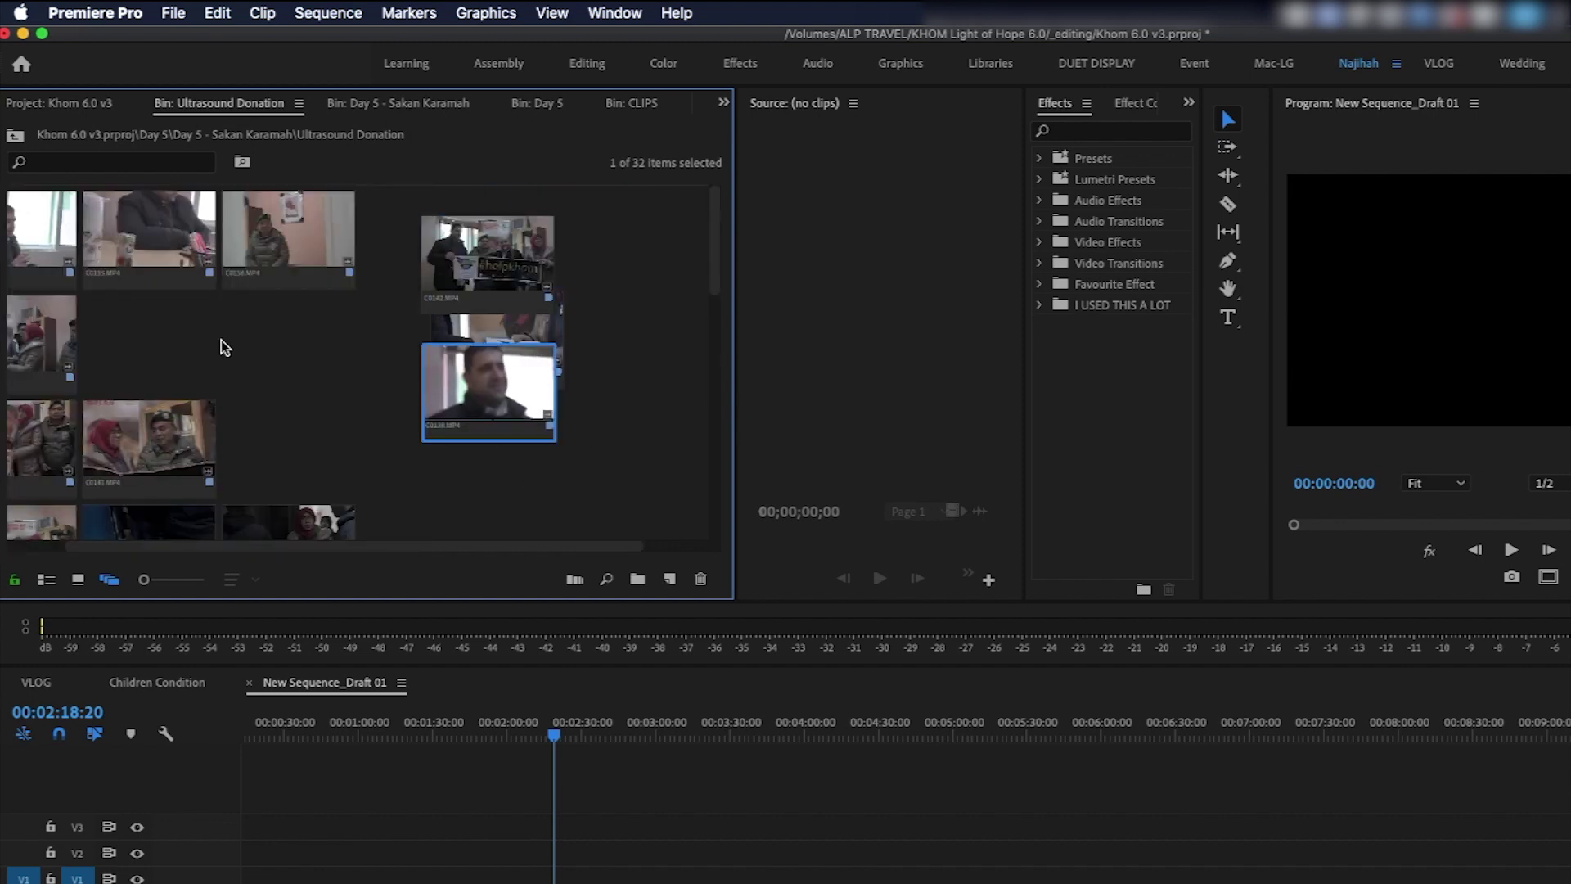
{"action": "scroll", "coordinate": [246, 352], "scroll_direction": "down", "scroll_amount": 2}
{"action": "scroll", "coordinate": [303, 385], "scroll_direction": "down", "scroll_amount": 3}
- Pile C0157 and C0154 on the right, then widen and maximize the bin panel
{"action": "left_click", "coordinate": [305, 374]}
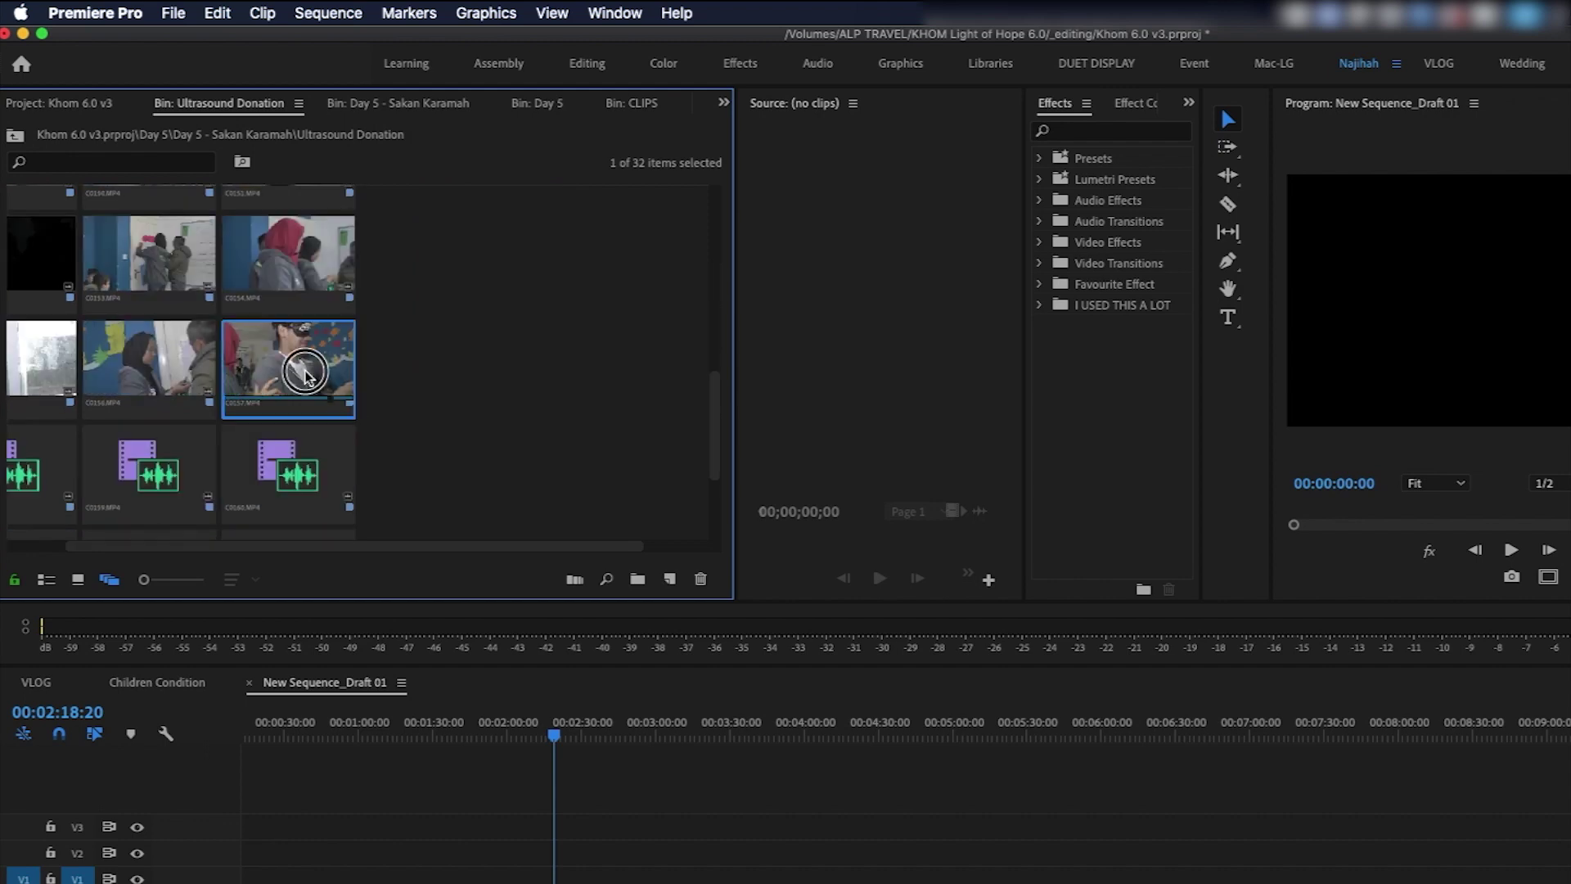
{"action": "left_click_drag", "start_coordinate": [352, 391], "coordinate": [594, 405]}
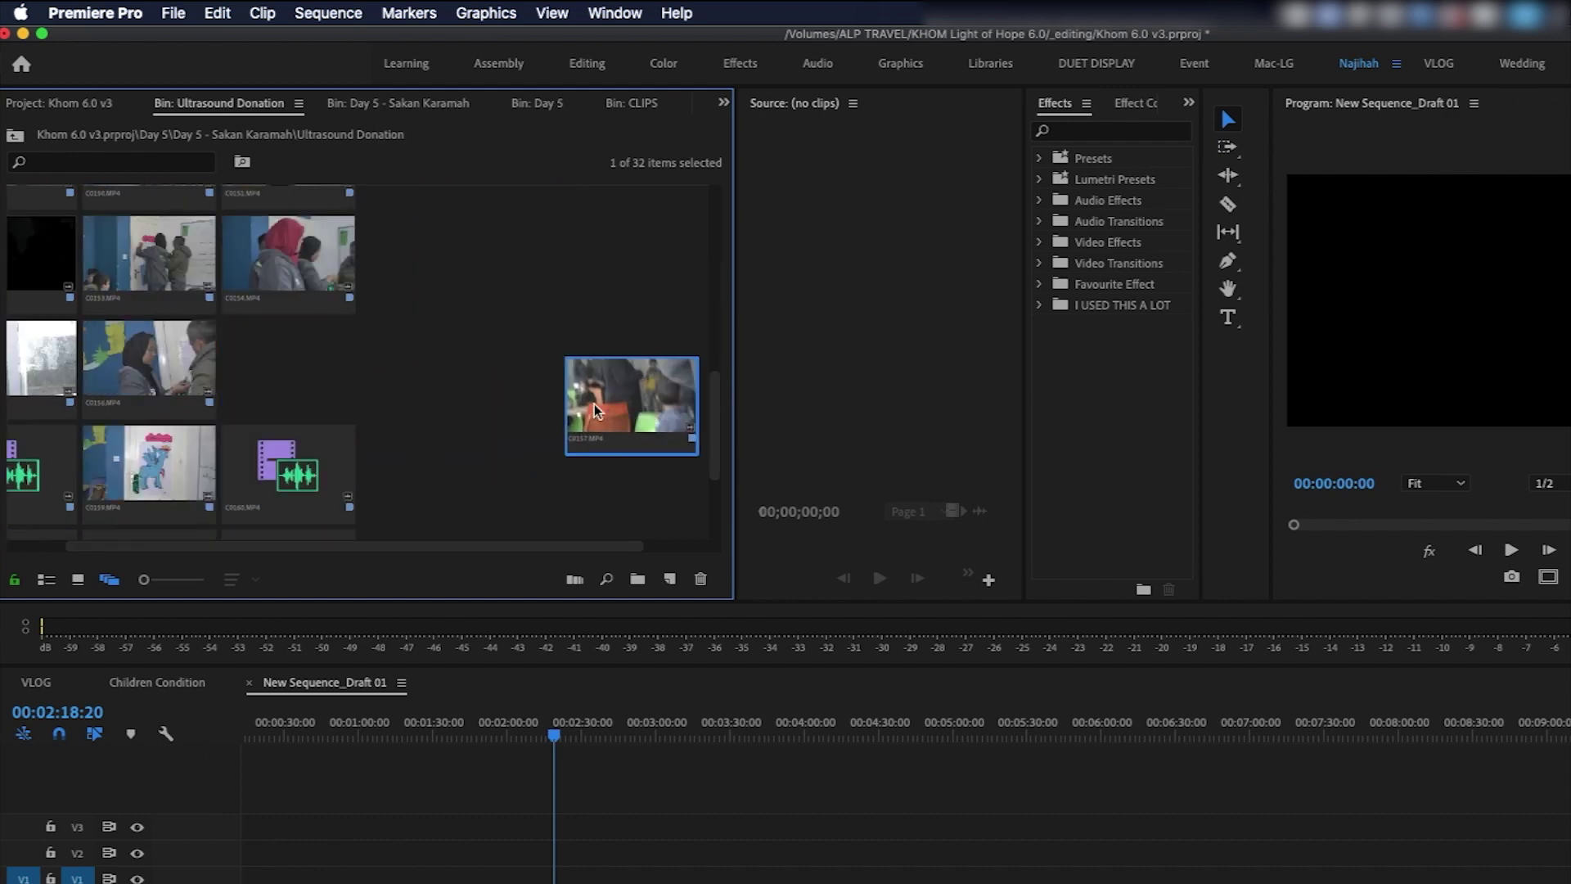
{"action": "left_click_drag", "start_coordinate": [277, 251], "coordinate": [548, 400]}
{"action": "left_click_drag", "start_coordinate": [736, 295], "coordinate": [1041, 296]}
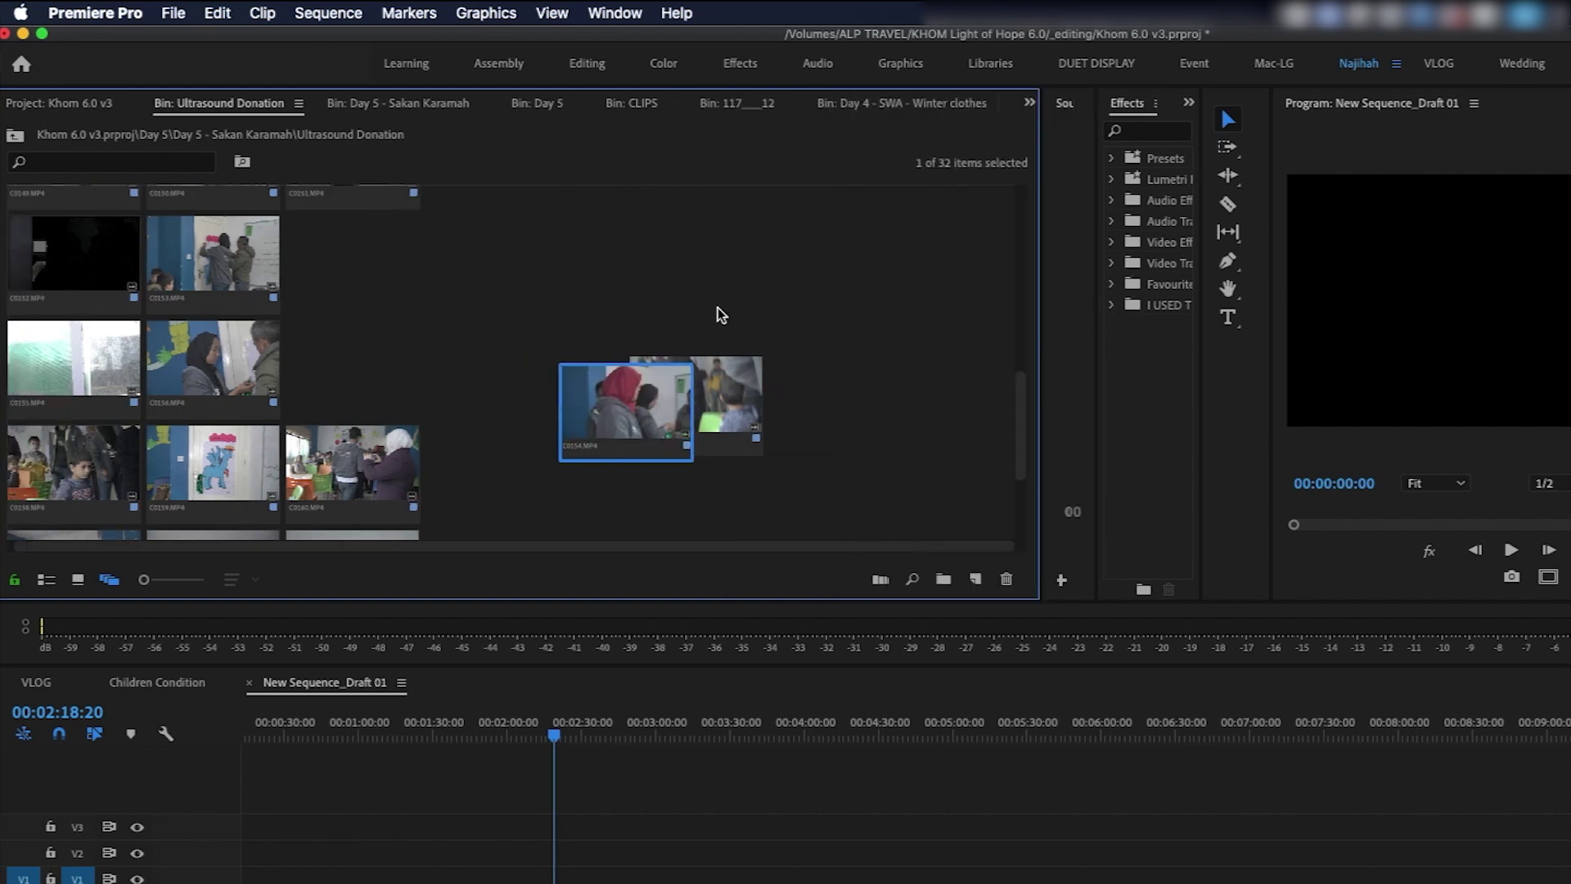
{"action": "key", "text": "grave"}
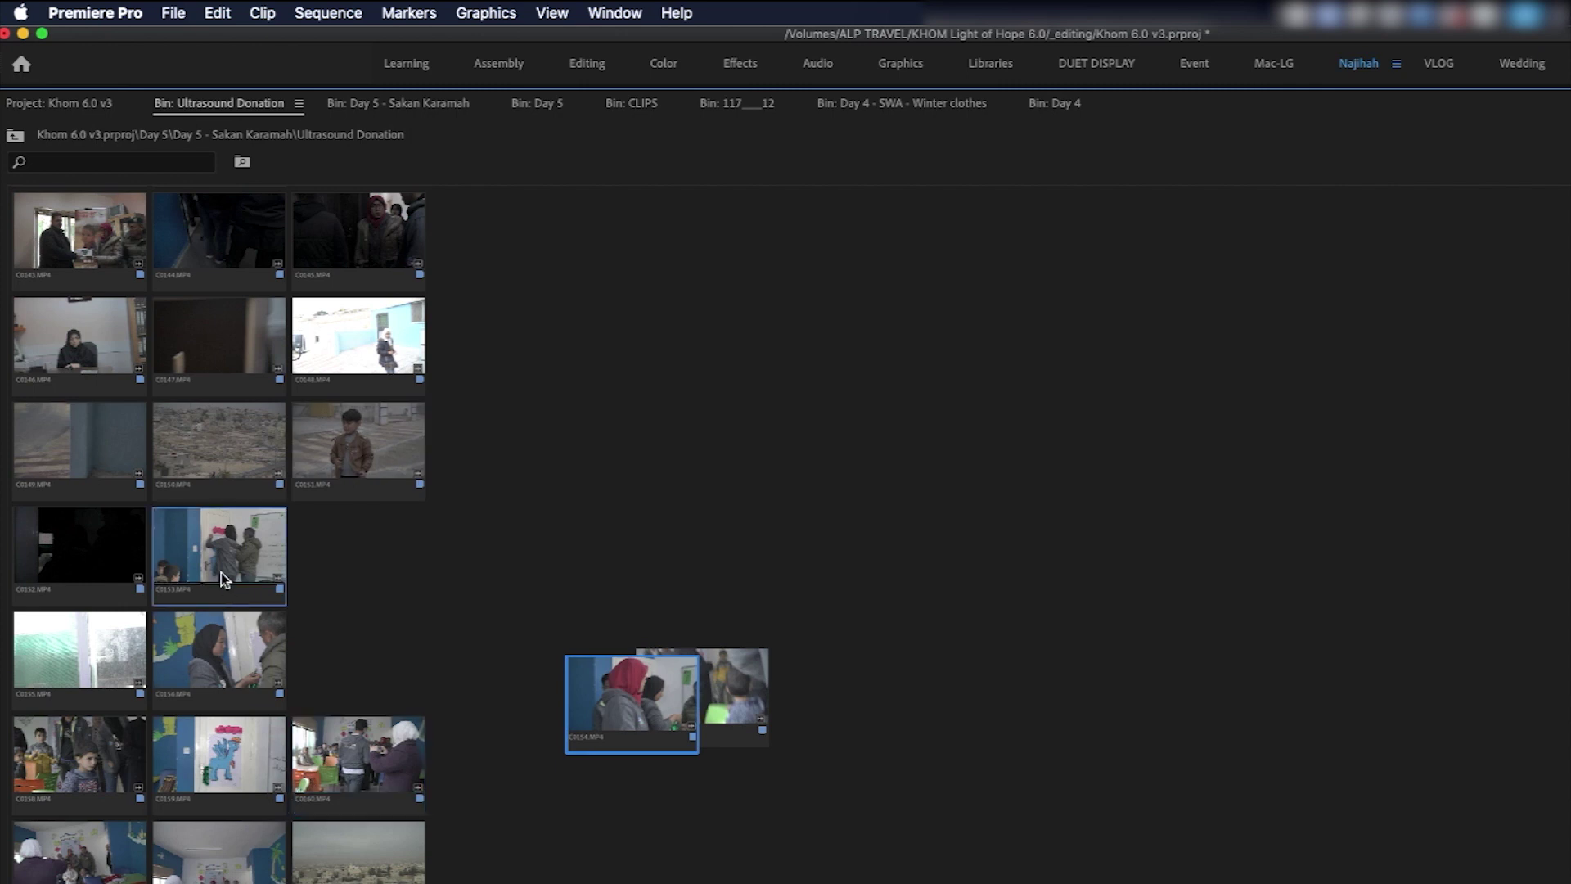
- Move C0153, C0146, C0151 and C0163 into piles outside the grid, then restore the panel
{"action": "left_click_drag", "start_coordinate": [220, 566], "coordinate": [694, 650]}
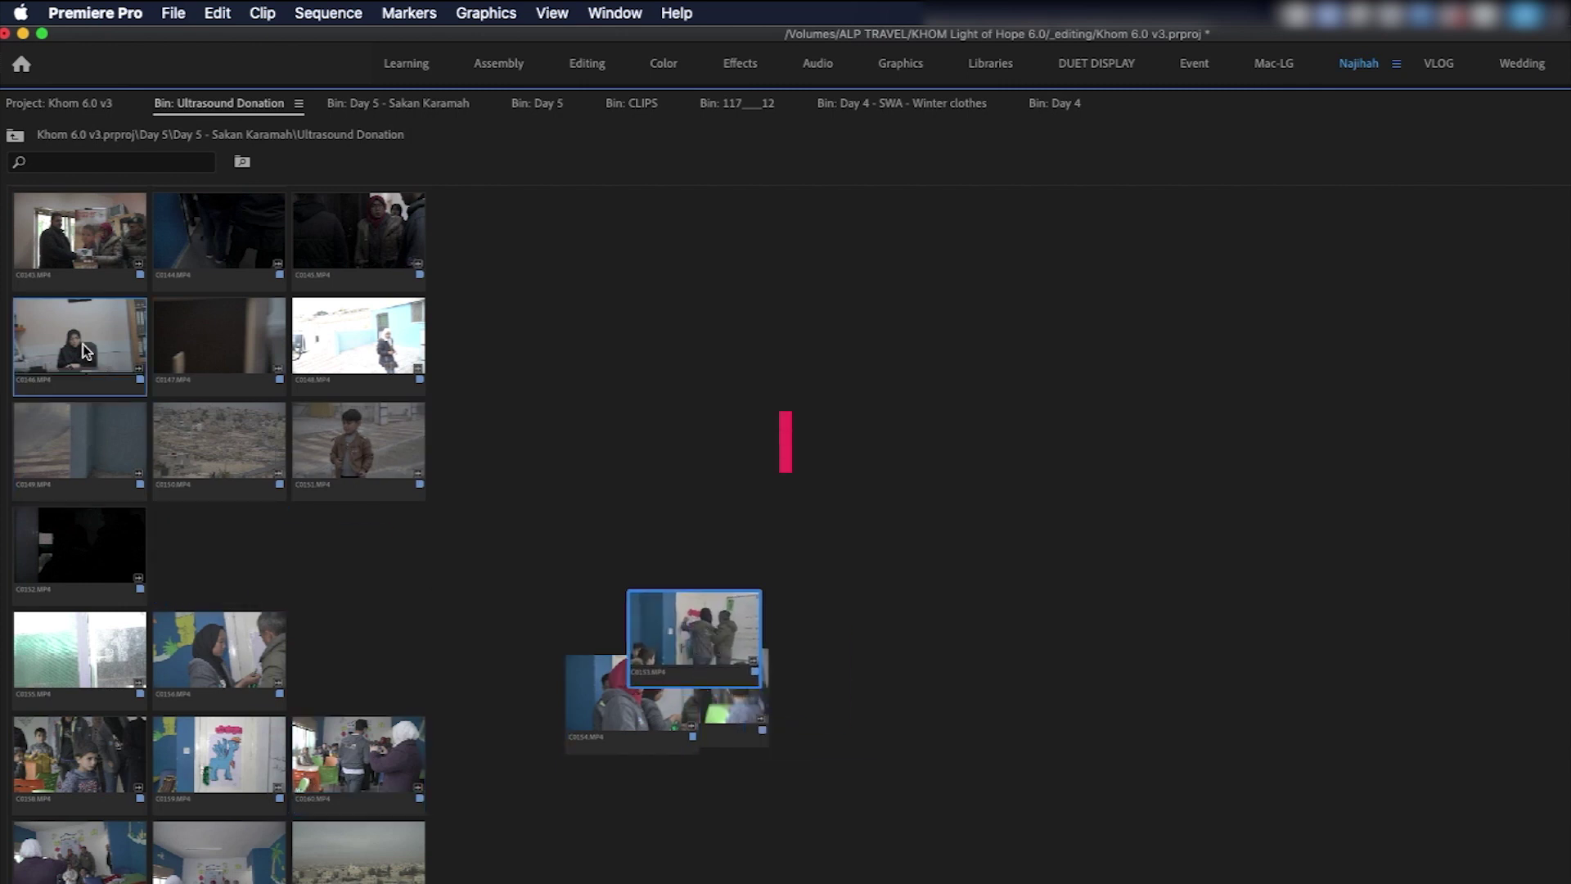
{"action": "left_click_drag", "start_coordinate": [79, 336], "coordinate": [1293, 519]}
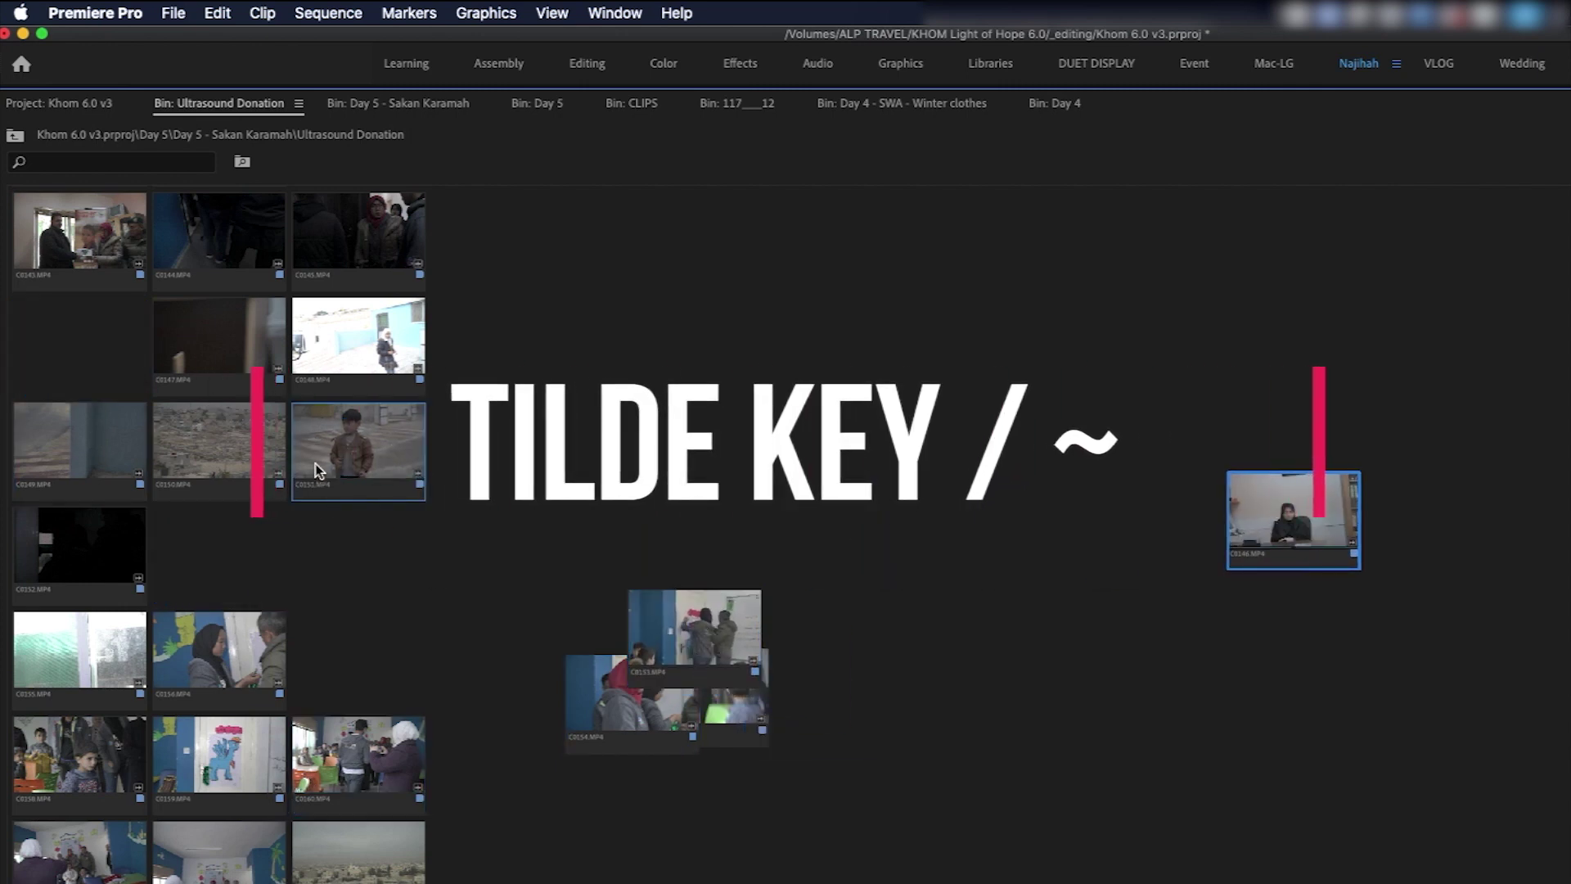
{"action": "left_click_drag", "start_coordinate": [316, 459], "coordinate": [1196, 489]}
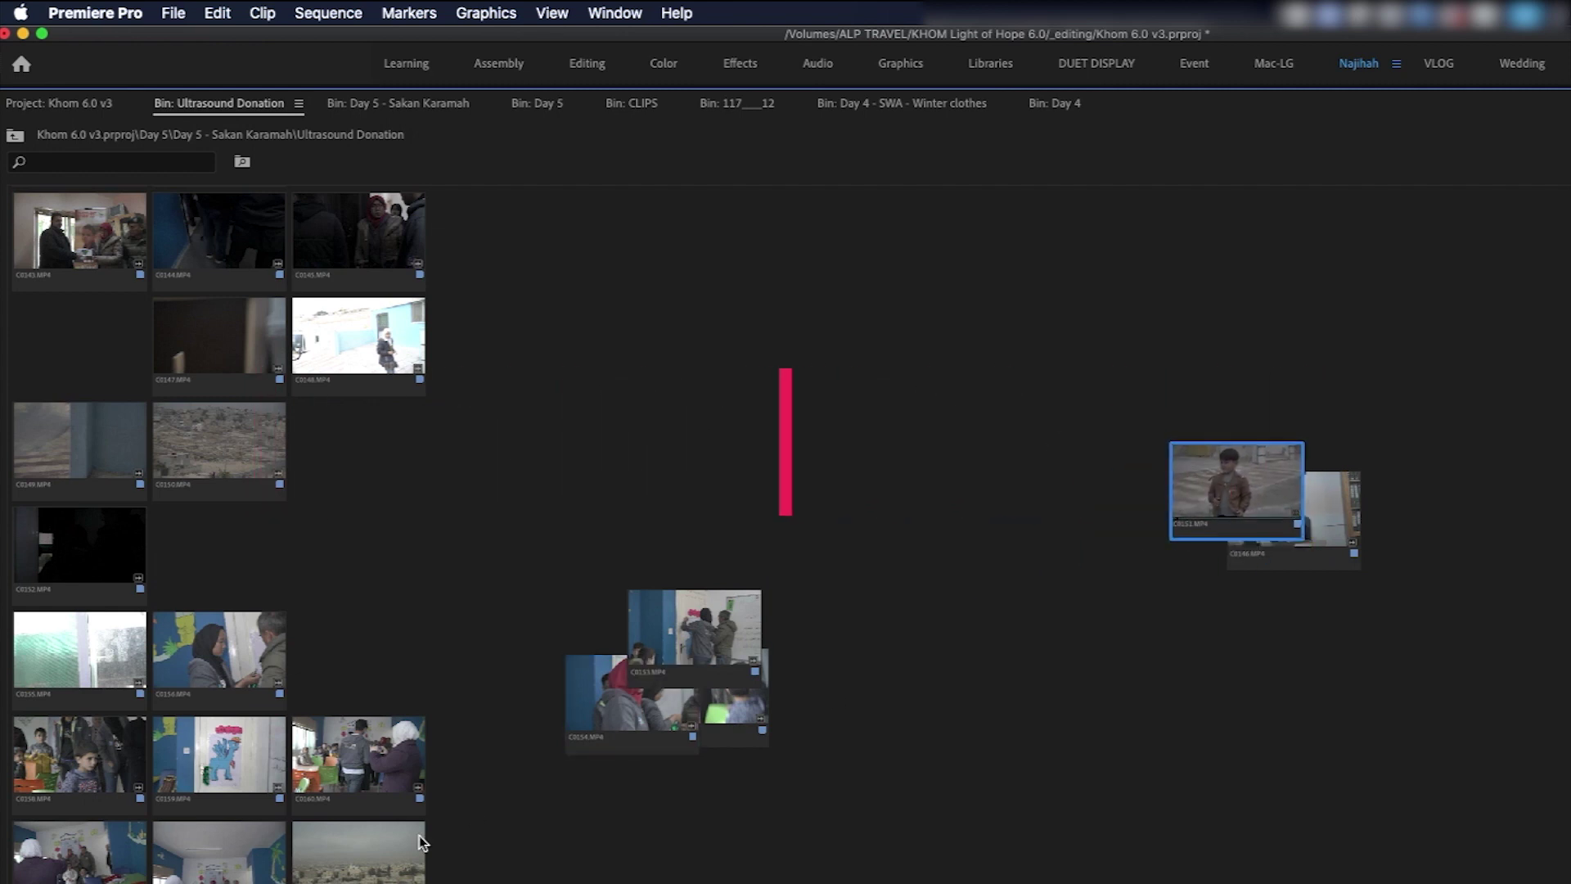
{"action": "left_click_drag", "start_coordinate": [413, 839], "coordinate": [1281, 578]}
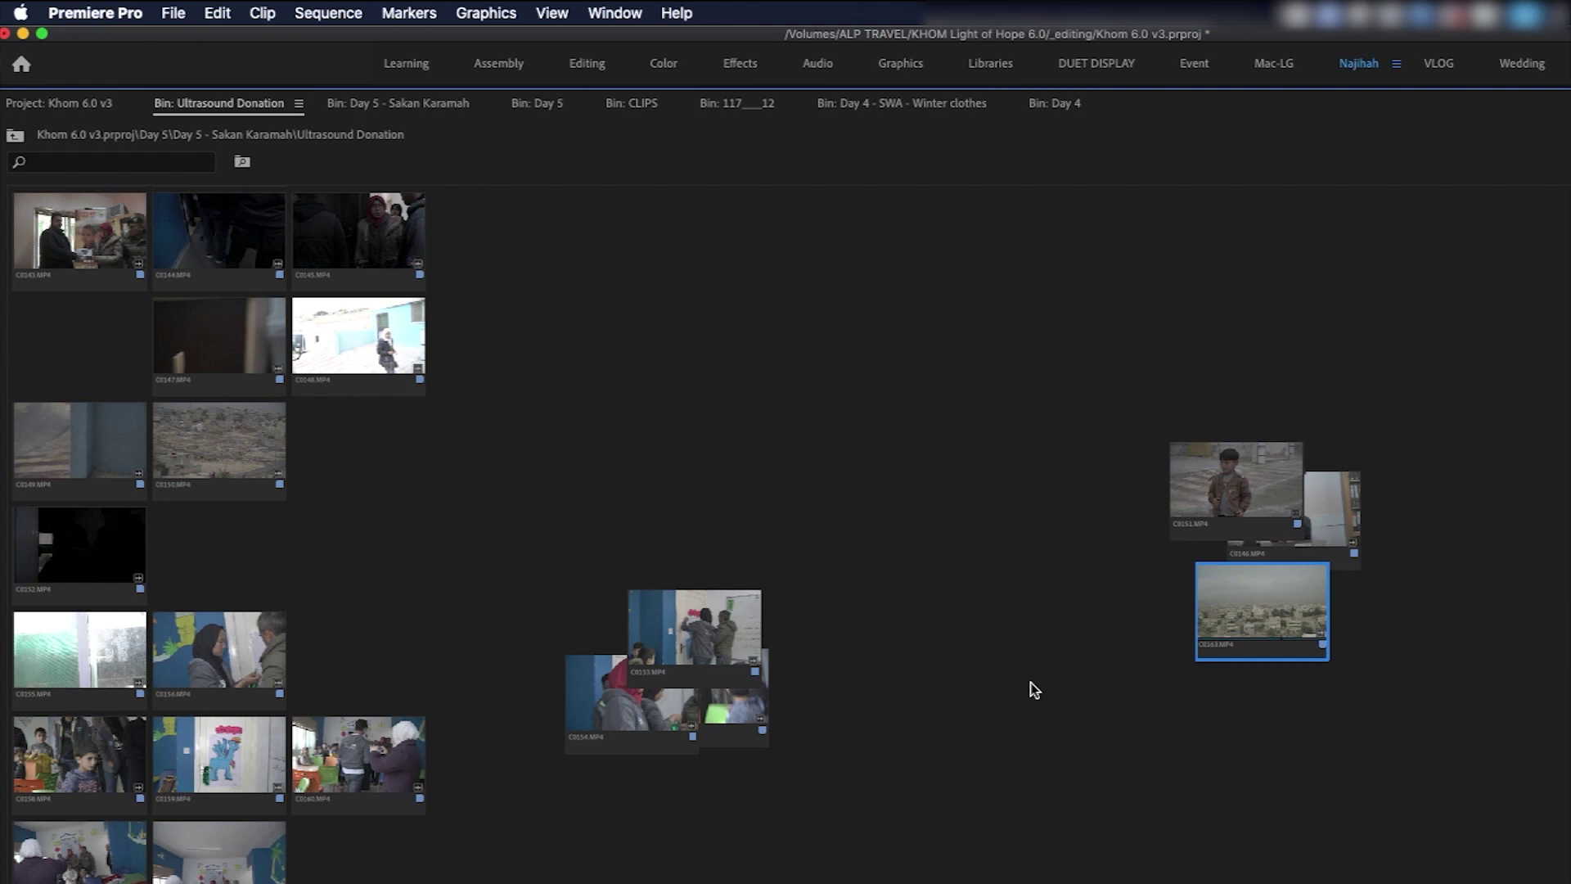
{"action": "key", "text": "grave"}
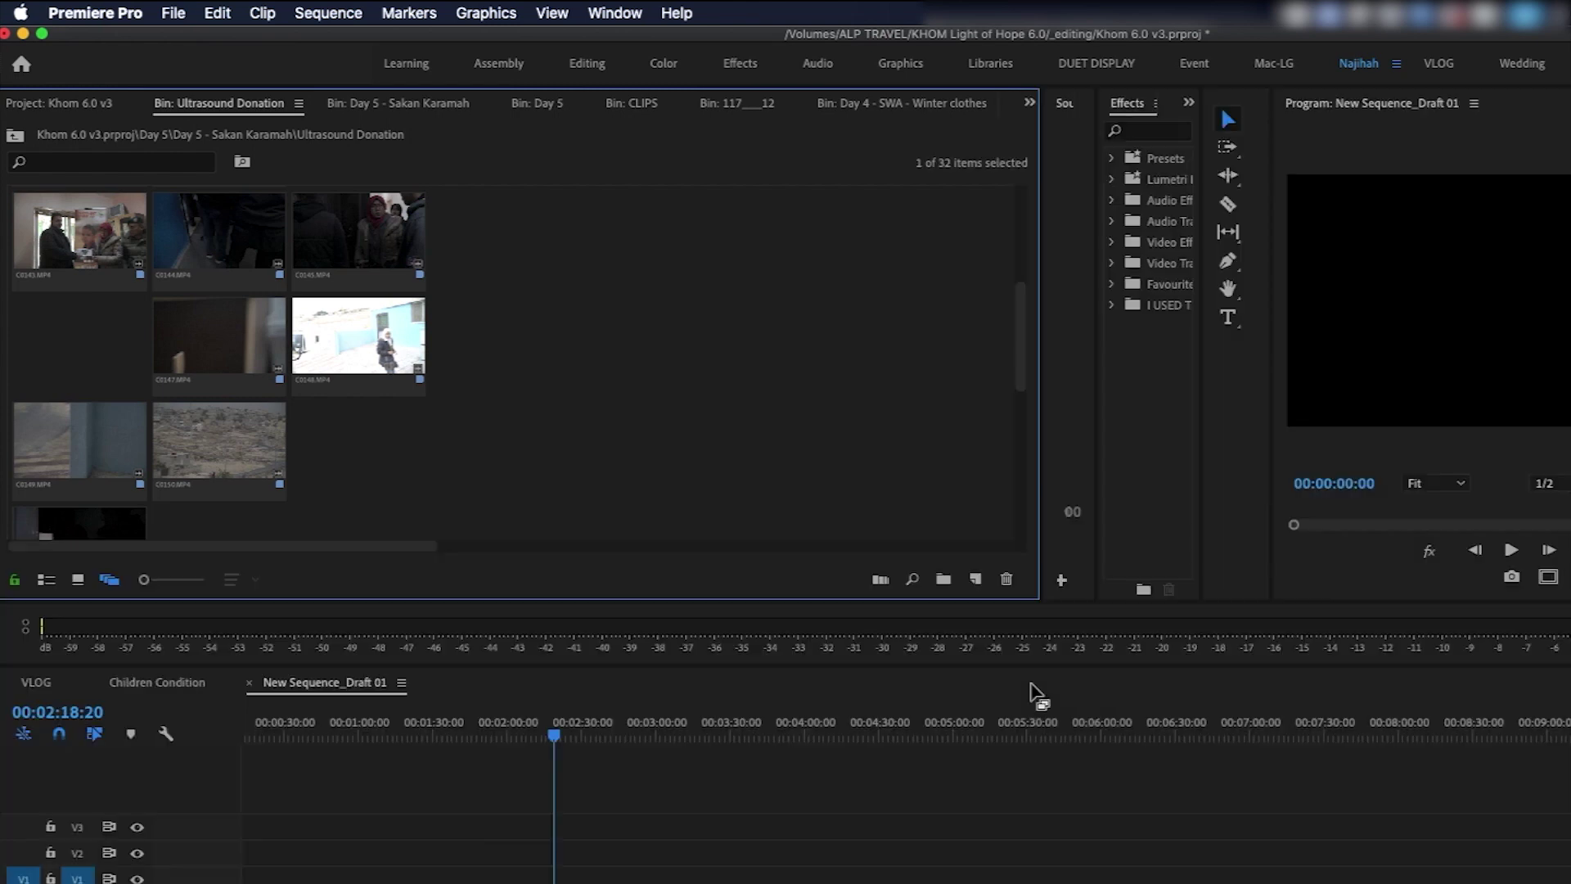
{"action": "left_click", "coordinate": [334, 258]}
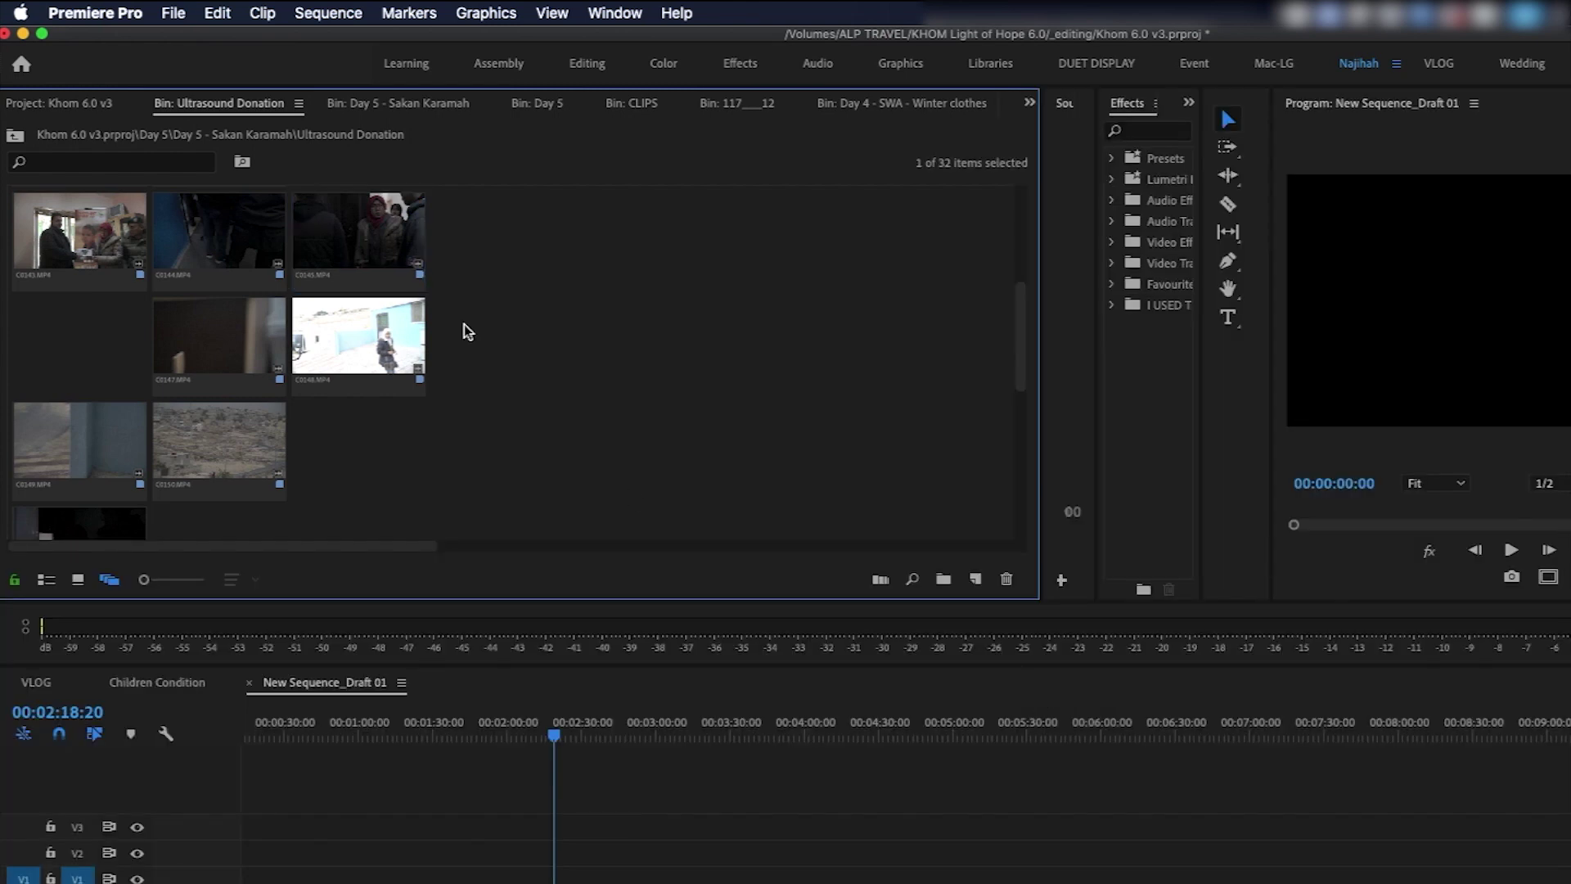